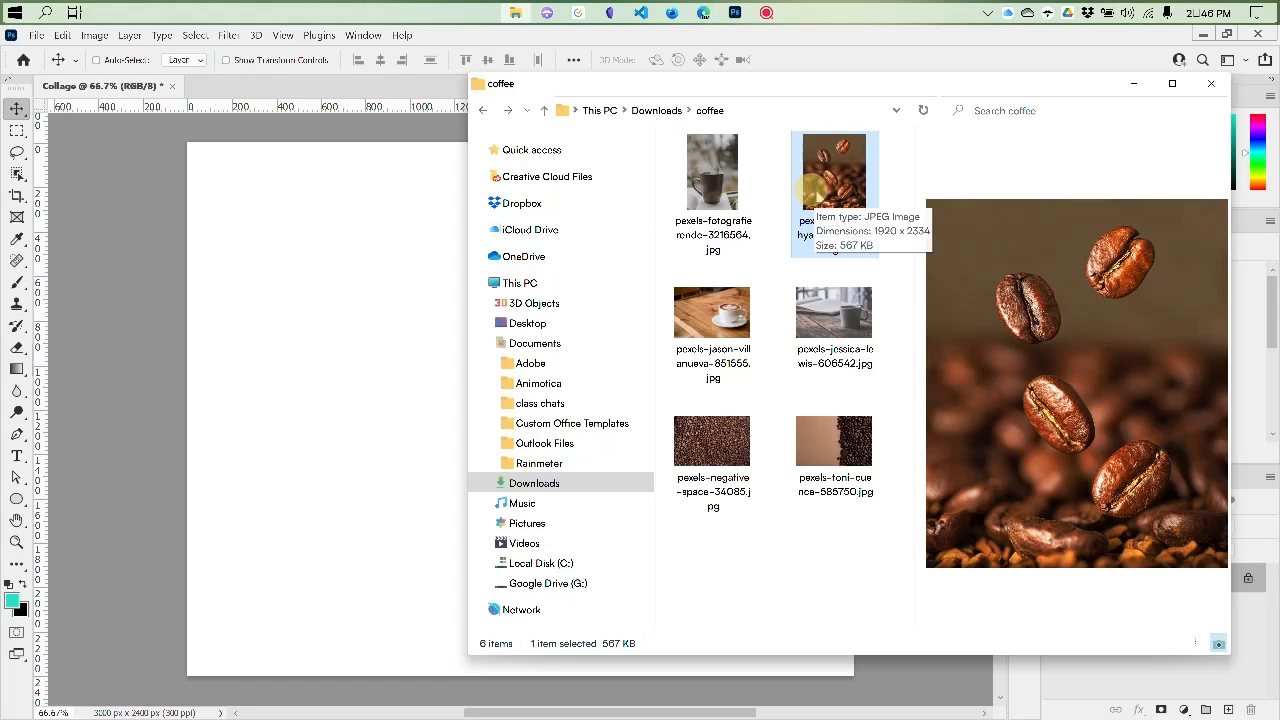
Place the falling coffee beans photo from the Downloads coffee folder into the Collage document as an embedded image
left_click(300, 95)
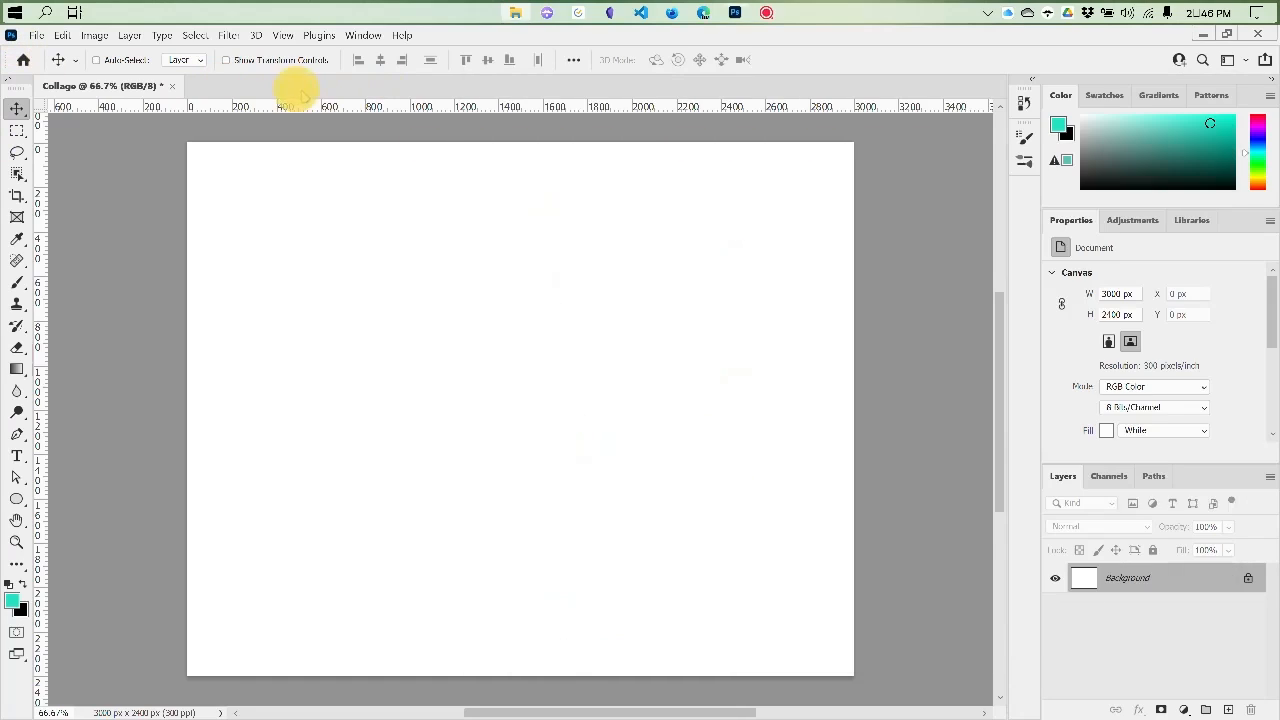
left_click(37, 36)
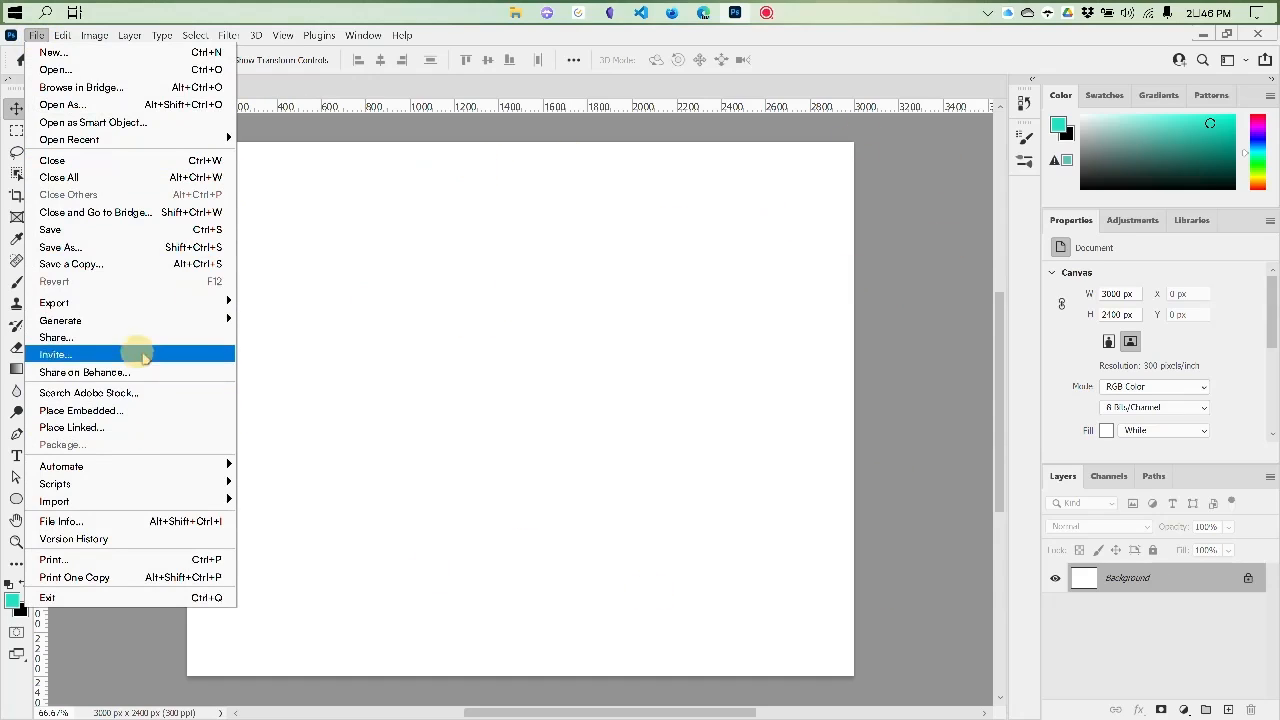
mouse_move(155, 489)
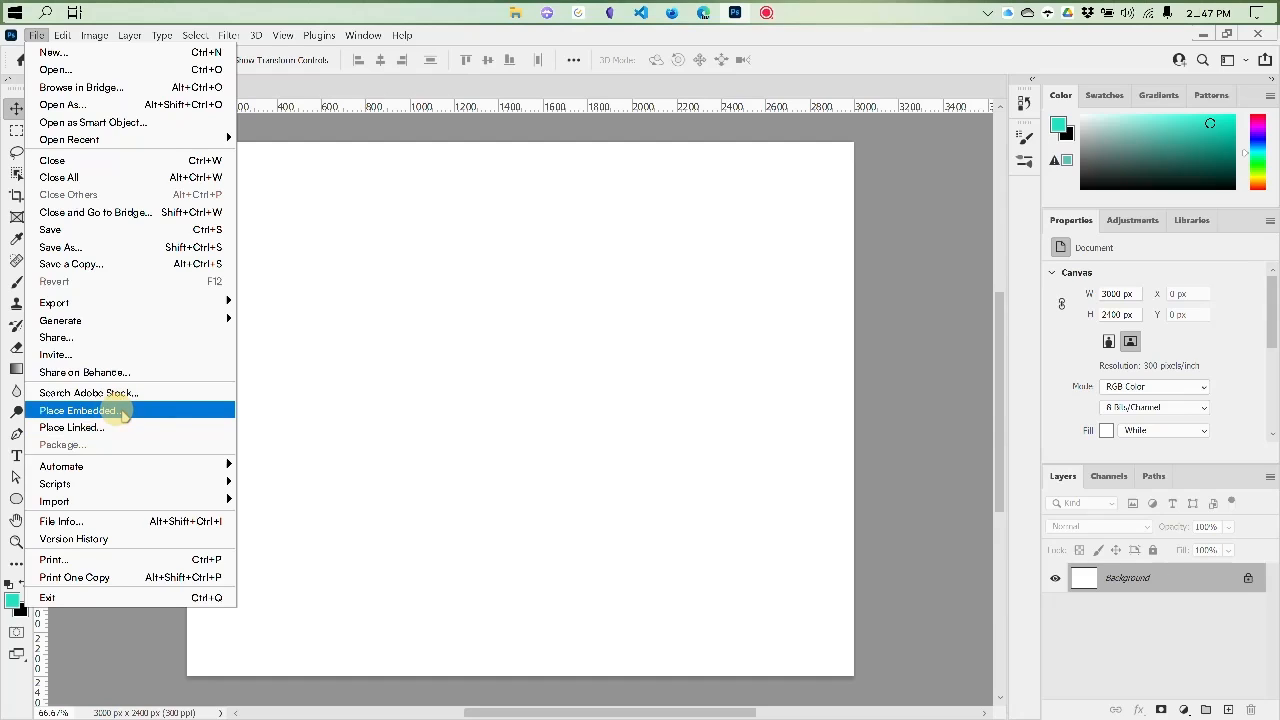
left_click(121, 415)
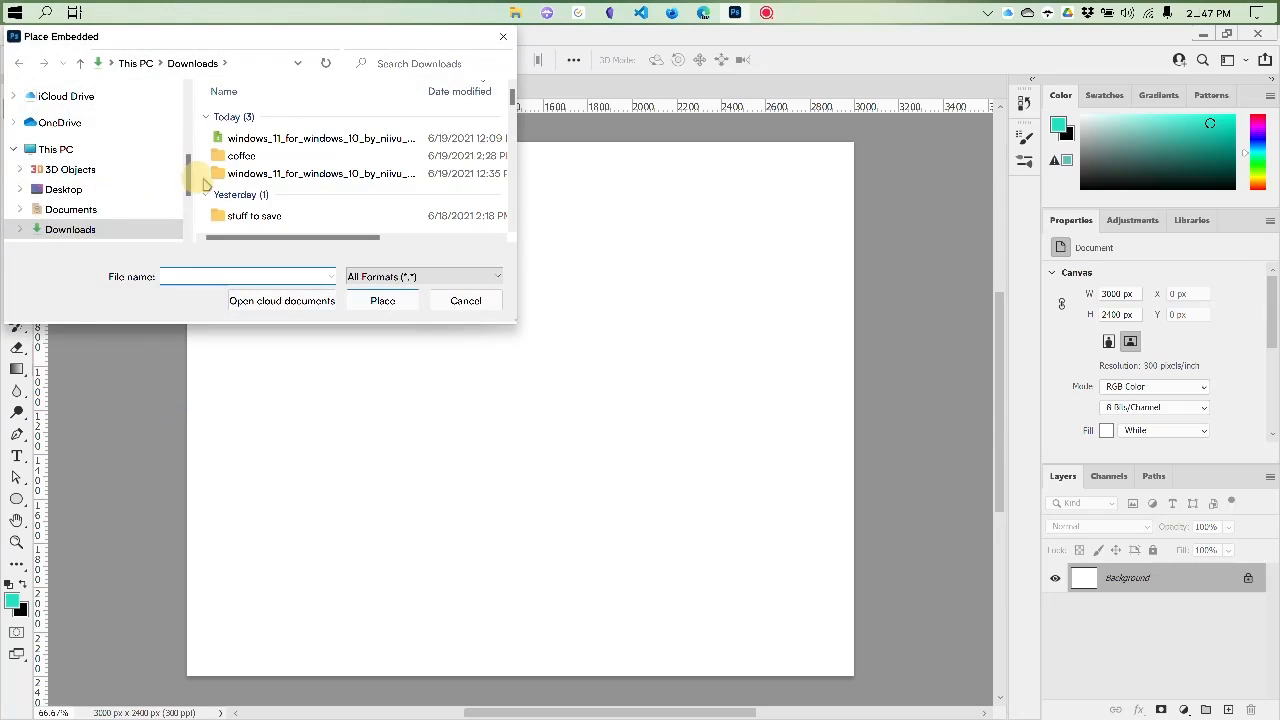
double_click(238, 157)
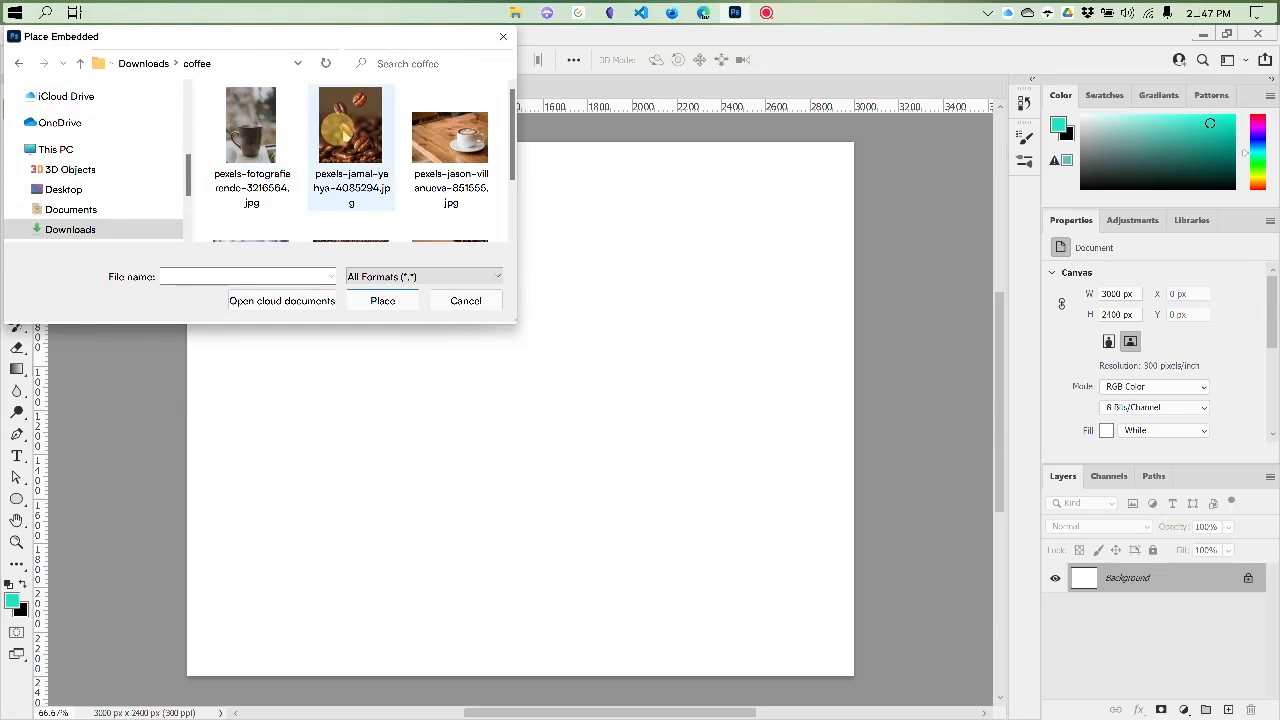
left_click(340, 125)
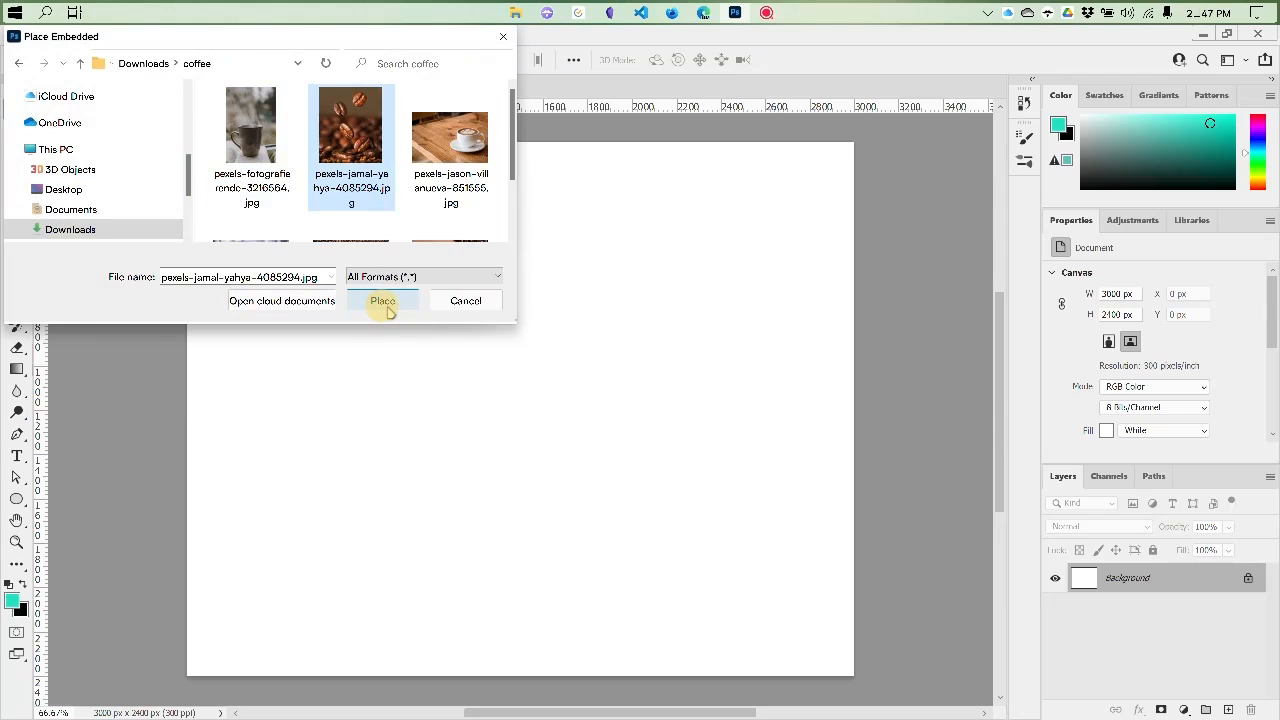
left_click(385, 303)
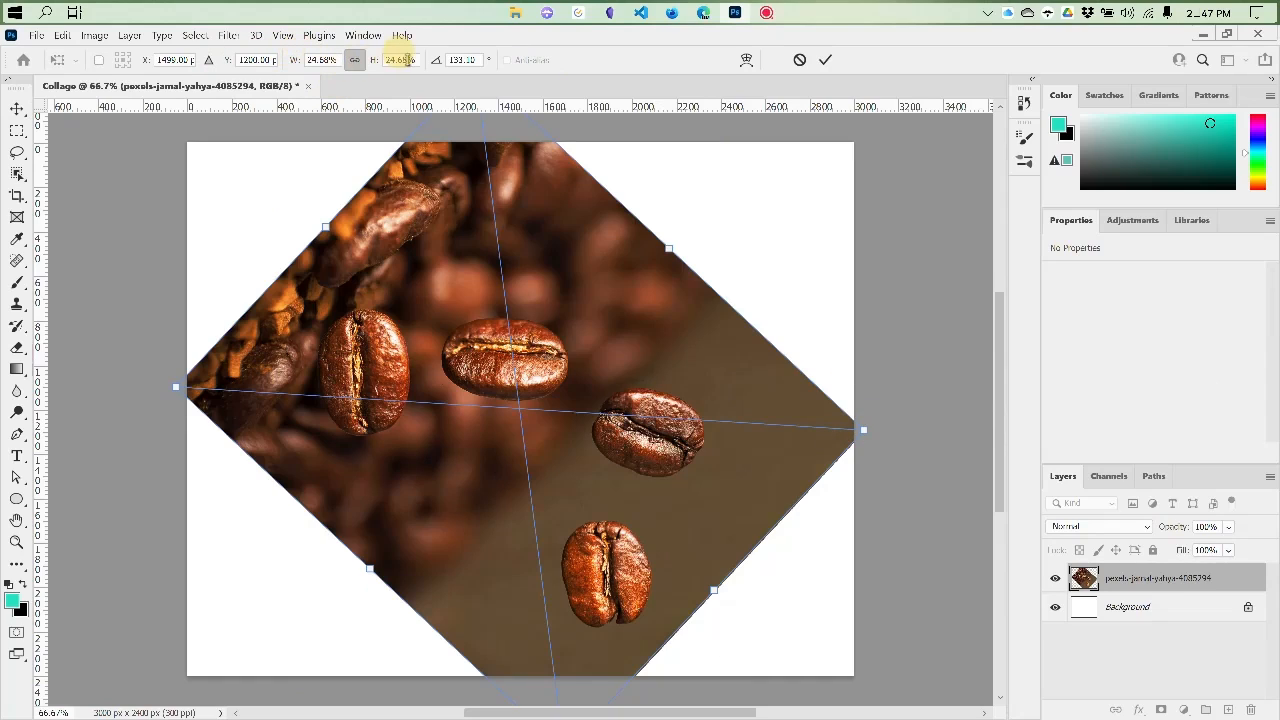
Set the placed photo's rotation to 0°, try moving and enlarging it, and cancel the placement
left_click(466, 57)
type("0")
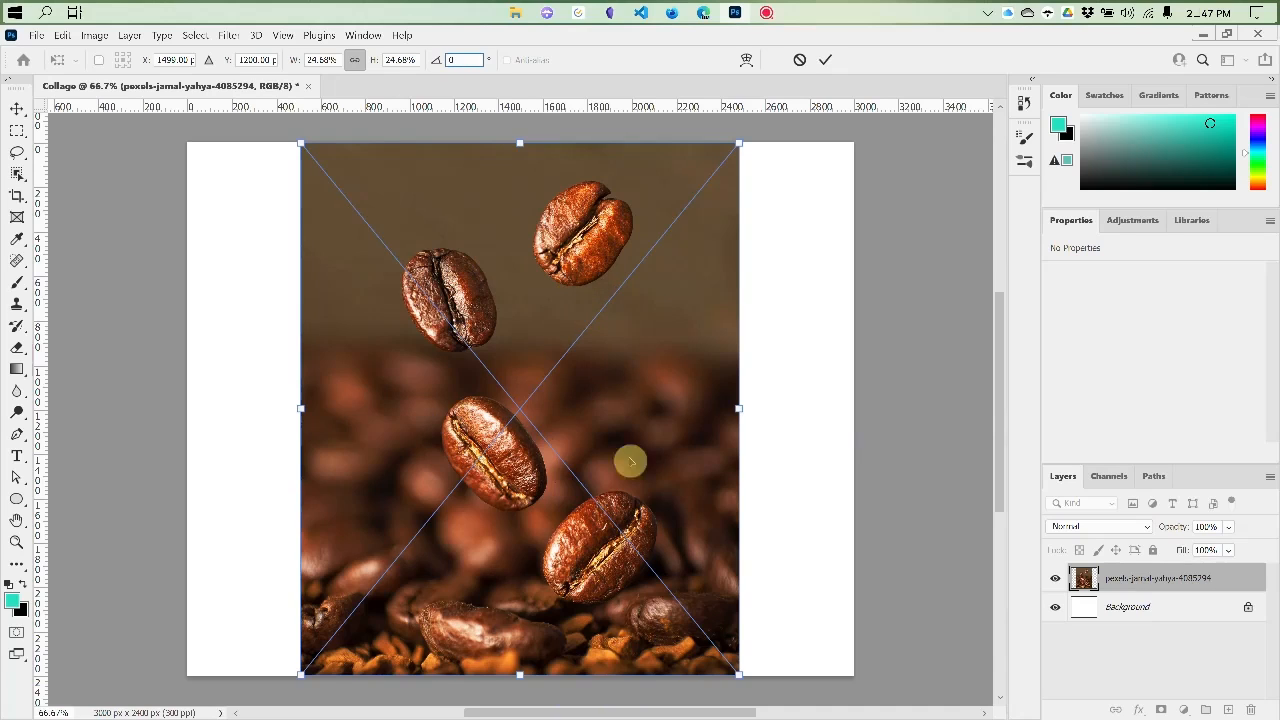
left_click_drag(377, 274, 408, 300)
left_click_drag(762, 140, 853, 170)
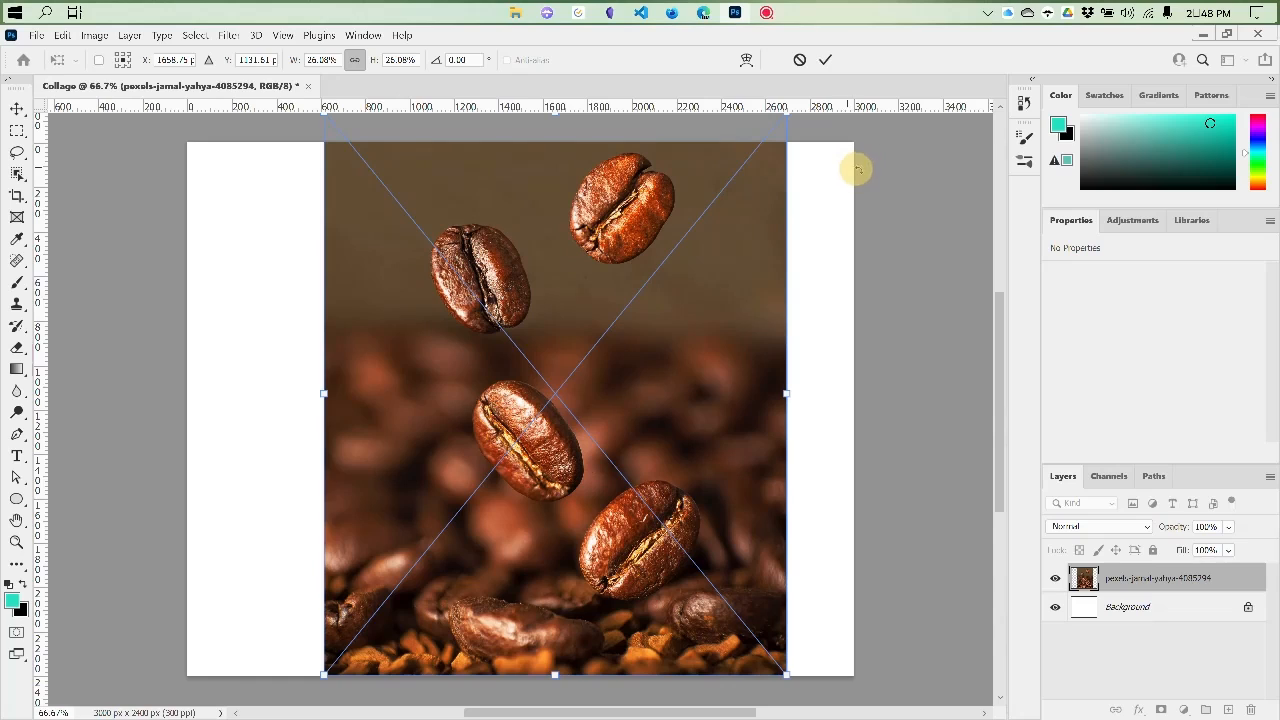
left_click(799, 60)
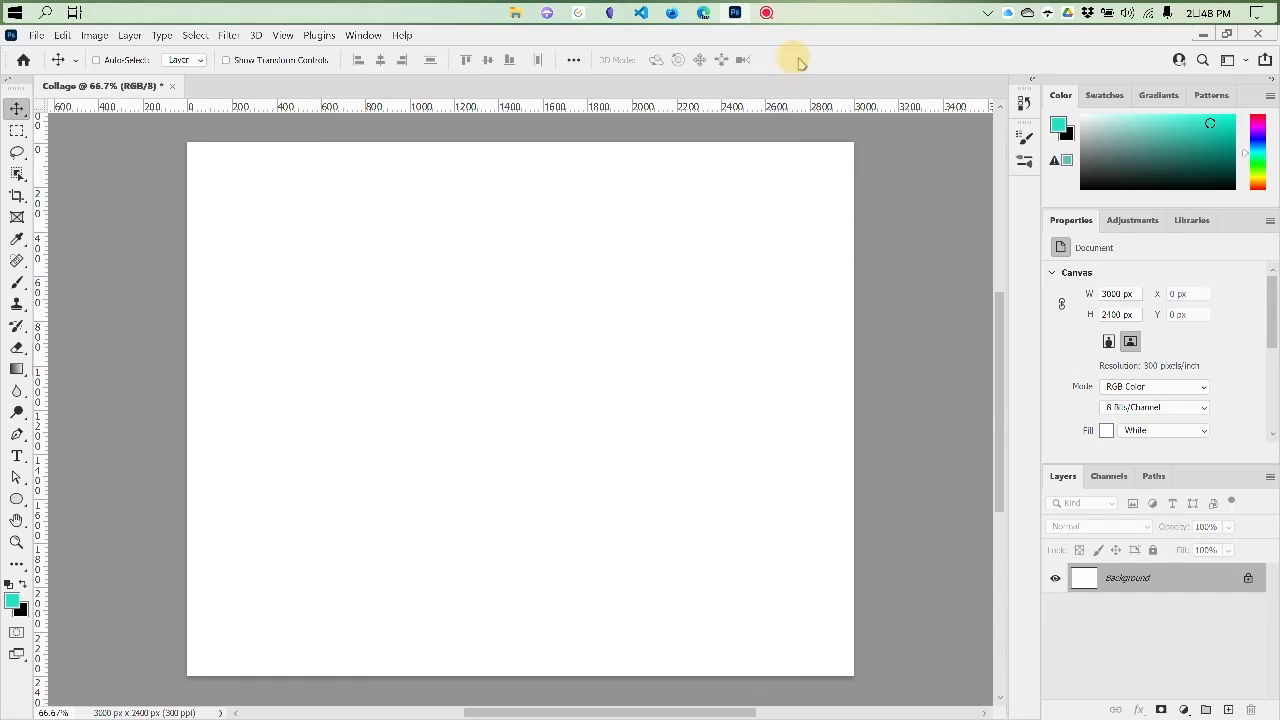
Bring the falling coffee beans photo from the coffee folder in File Explorer onto the Collage canvas in Photoshop and commit its placement
left_click(513, 13)
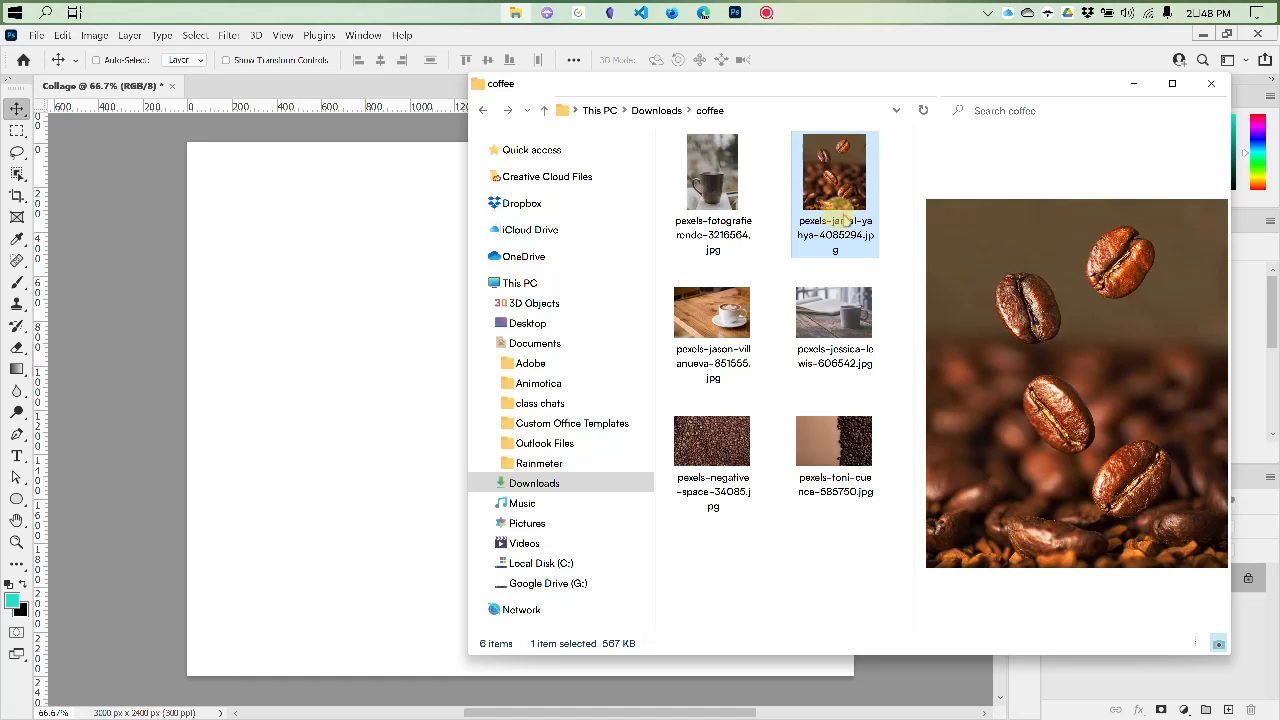
left_click_drag(830, 83, 826, 77)
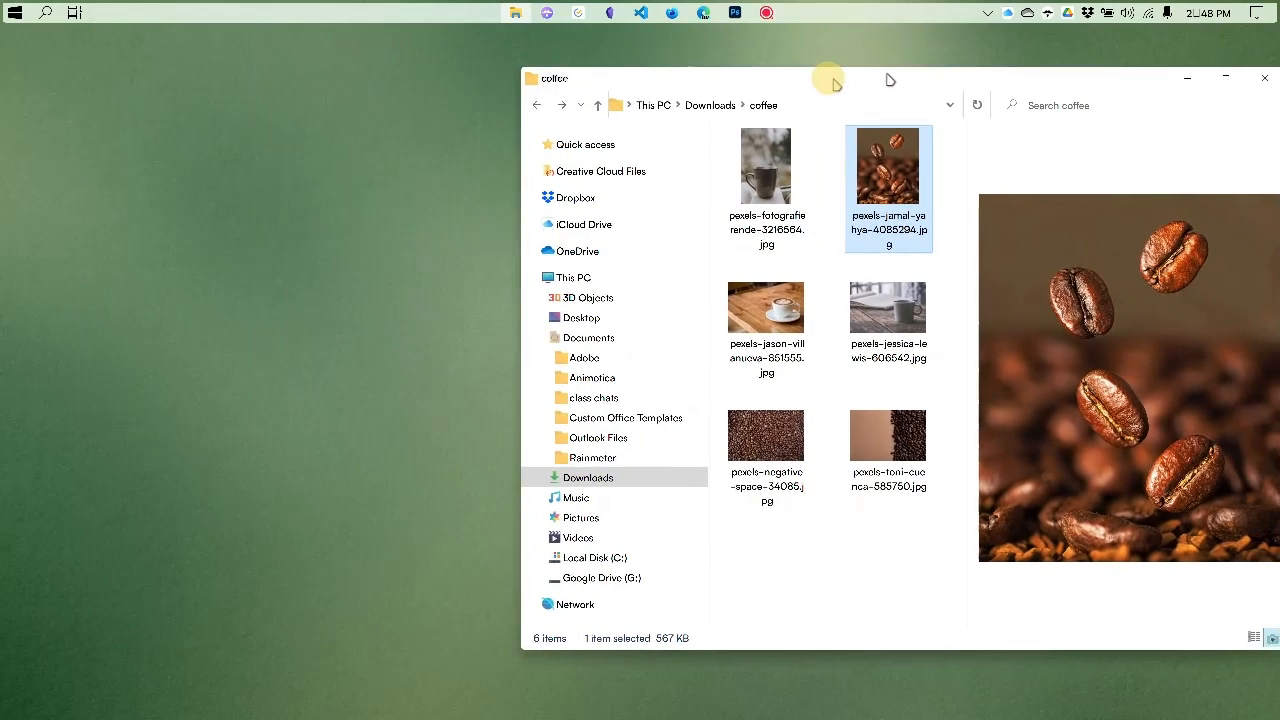
left_click(735, 12)
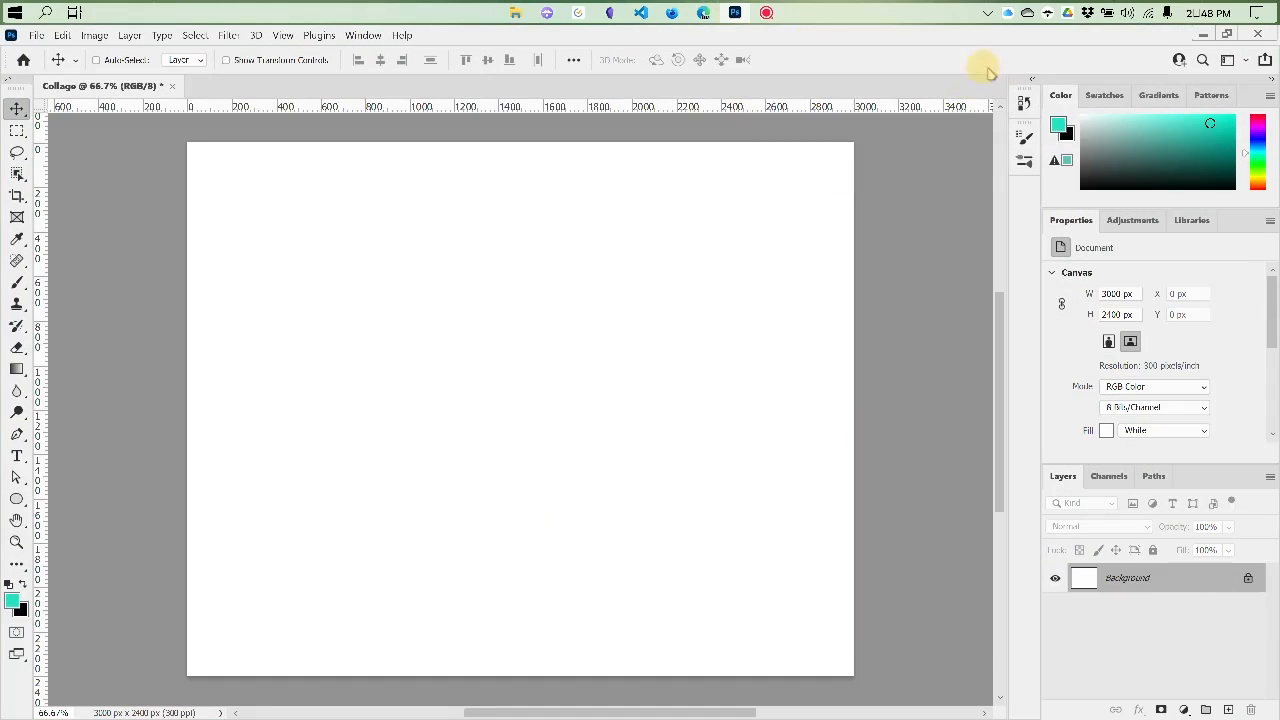
left_click(513, 12)
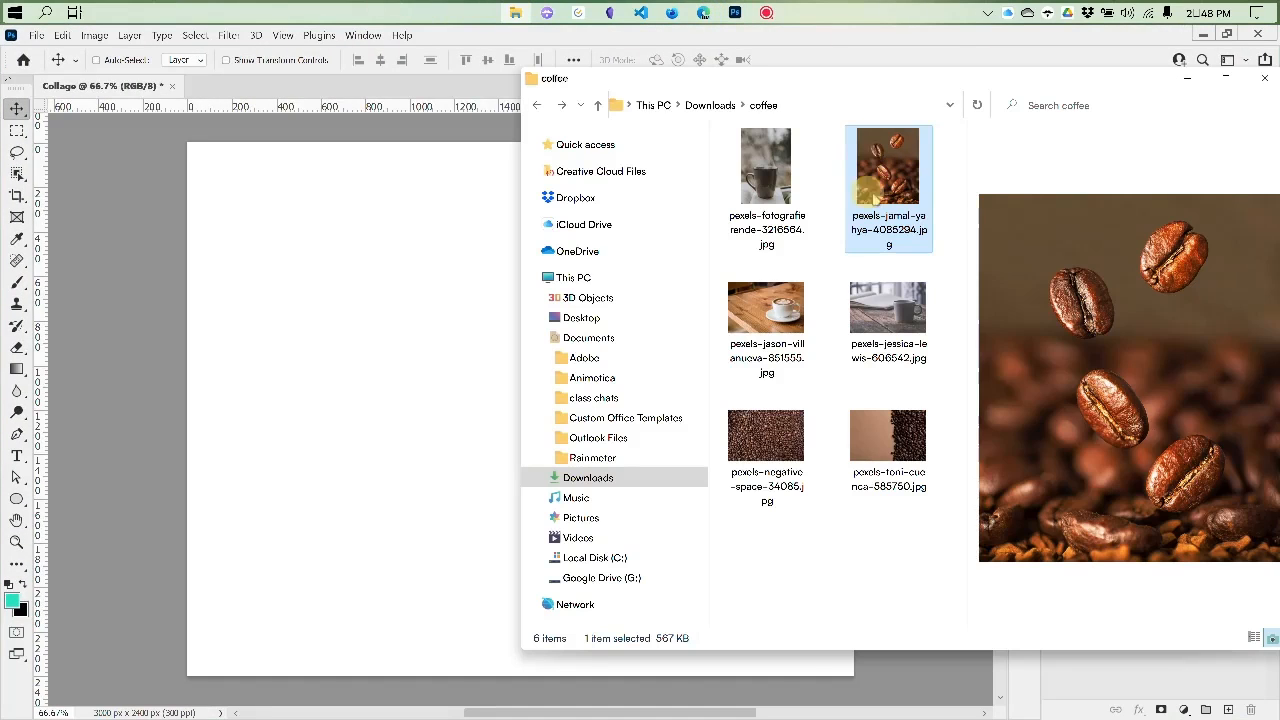
left_click_drag(905, 190, 354, 347)
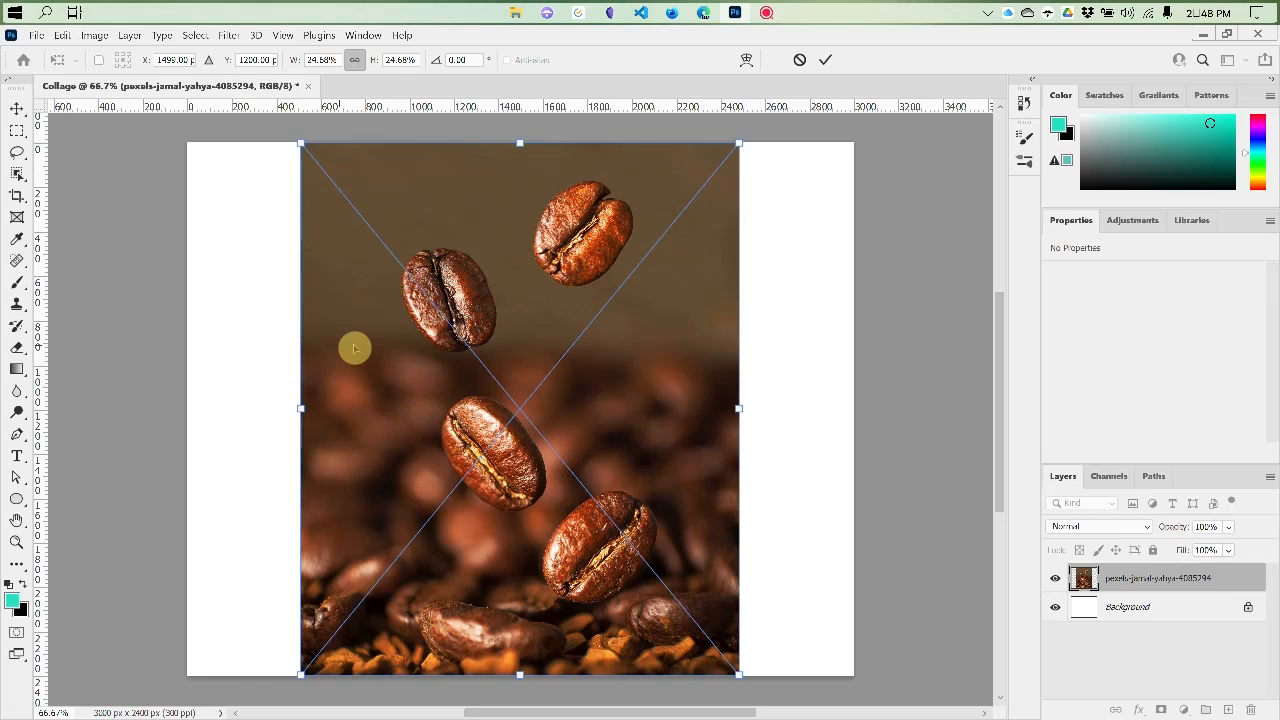
left_click(825, 60)
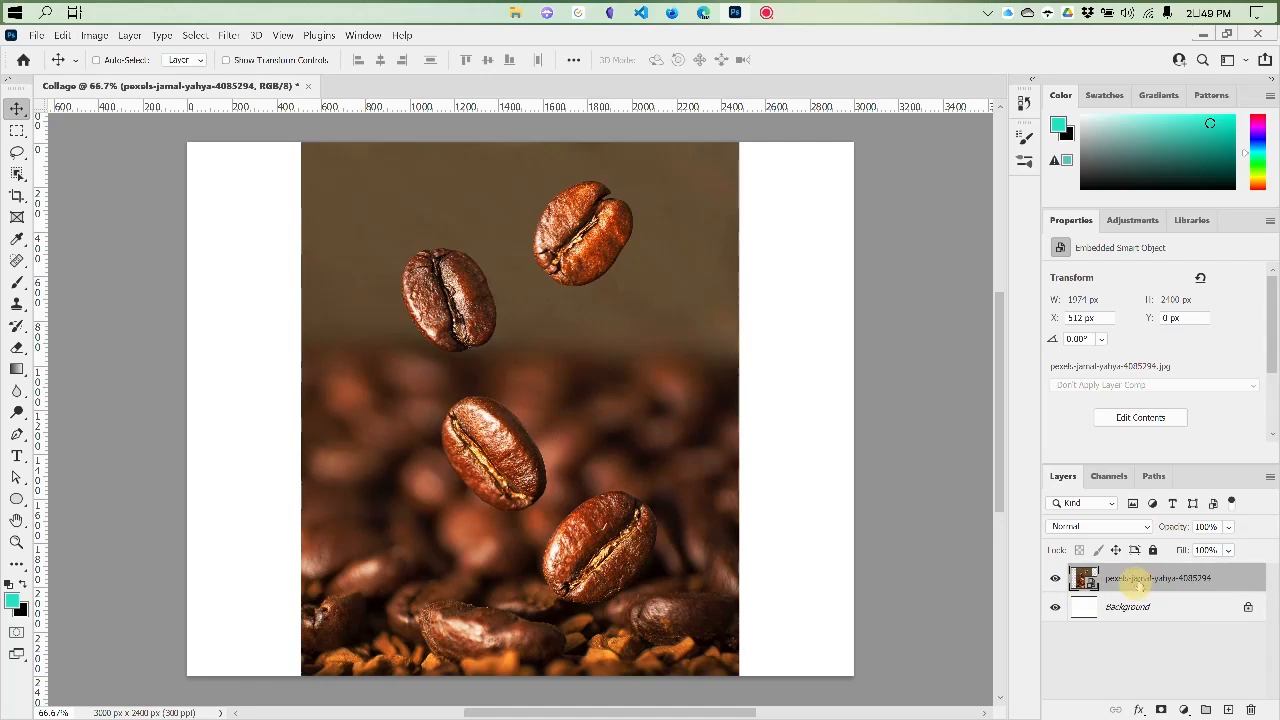
Rasterize the coffee beans layer and shift it horizontally to about X 599 px
right_click(1130, 580)
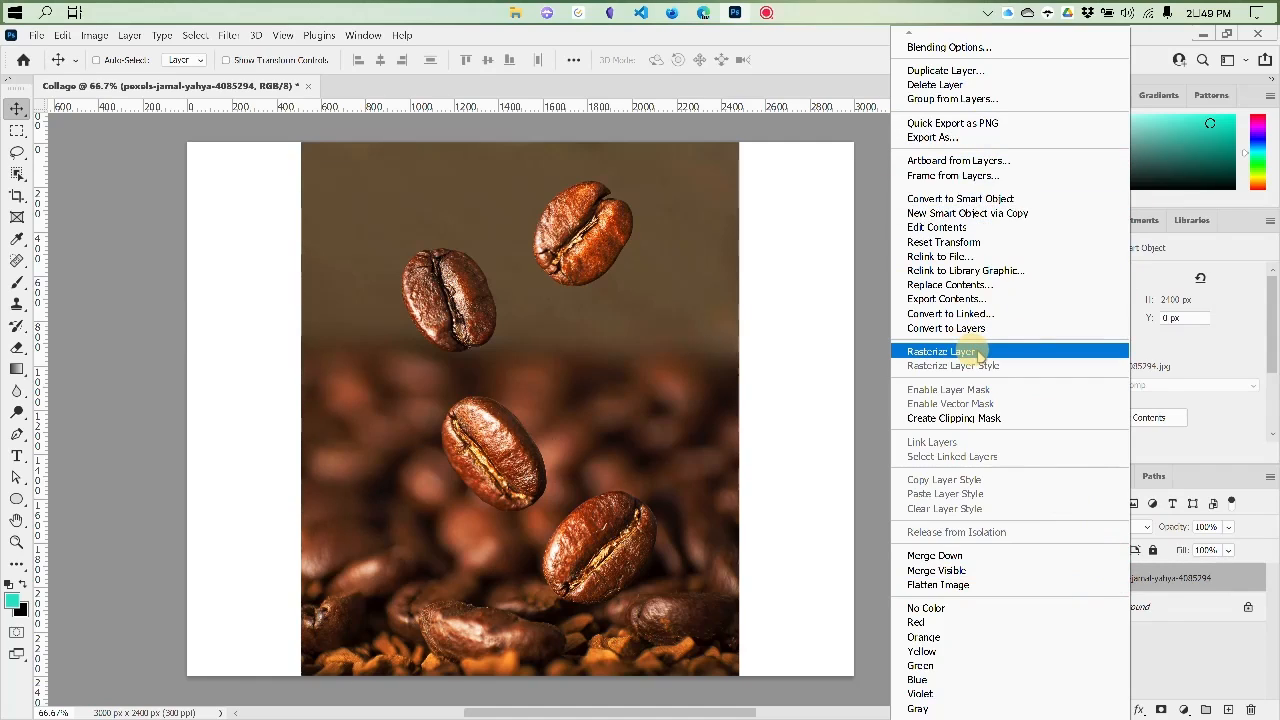
left_click(979, 353)
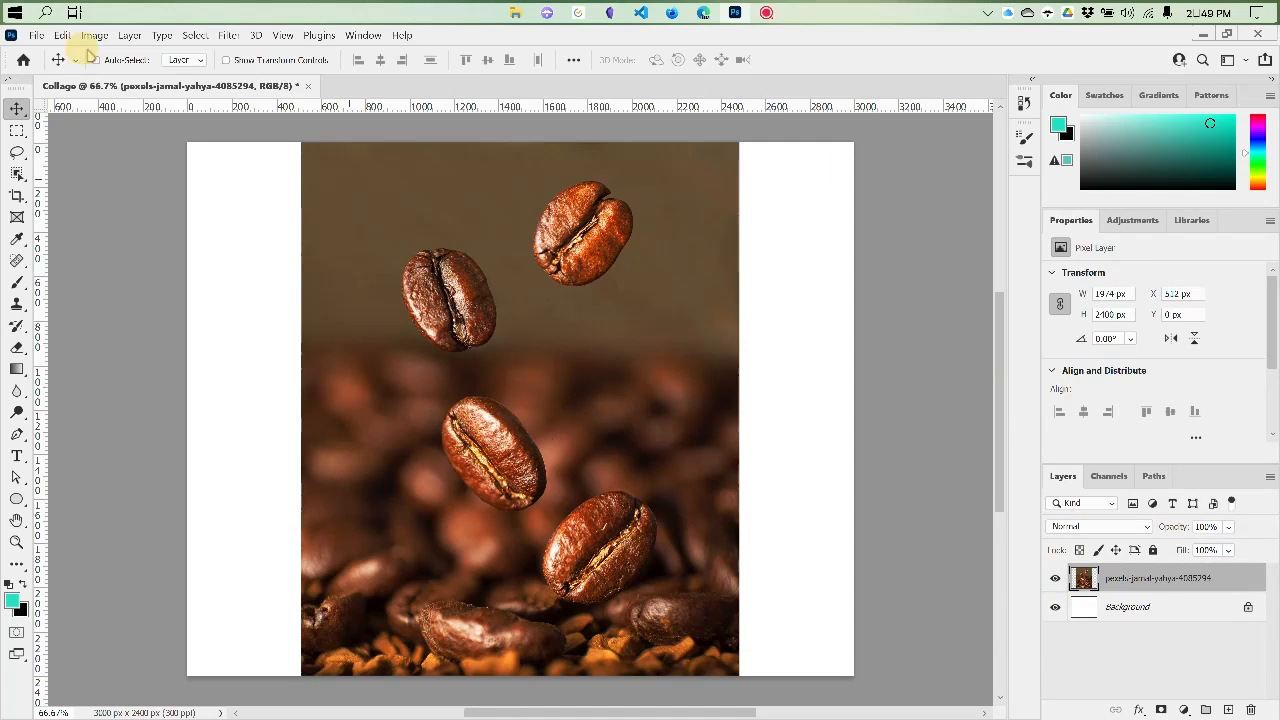
mouse_move(562, 345)
left_mouse_down()
mouse_move(551, 271)
mouse_move(589, 317)
mouse_move(580, 374)
mouse_move(583, 357)
left_mouse_up()
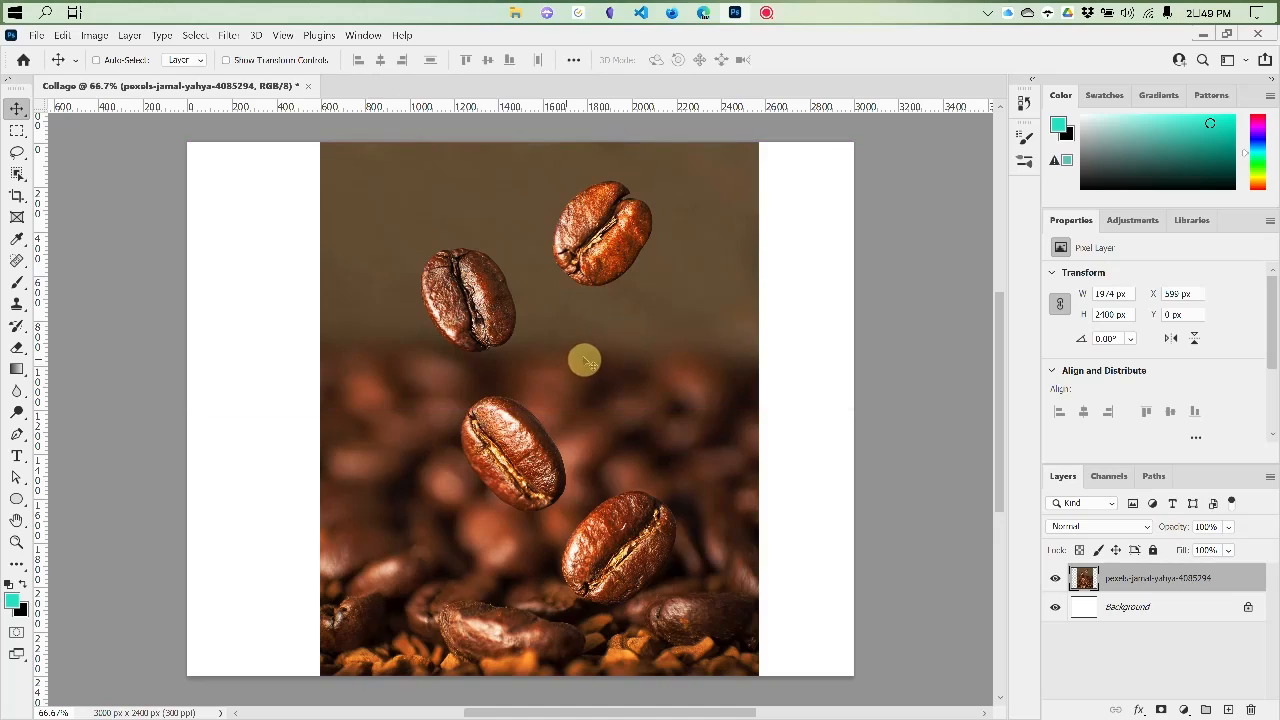
Enlarge the Eraser brush, try erasing strokes across the photo's upper beans, and undo each attempt
left_click(19, 348)
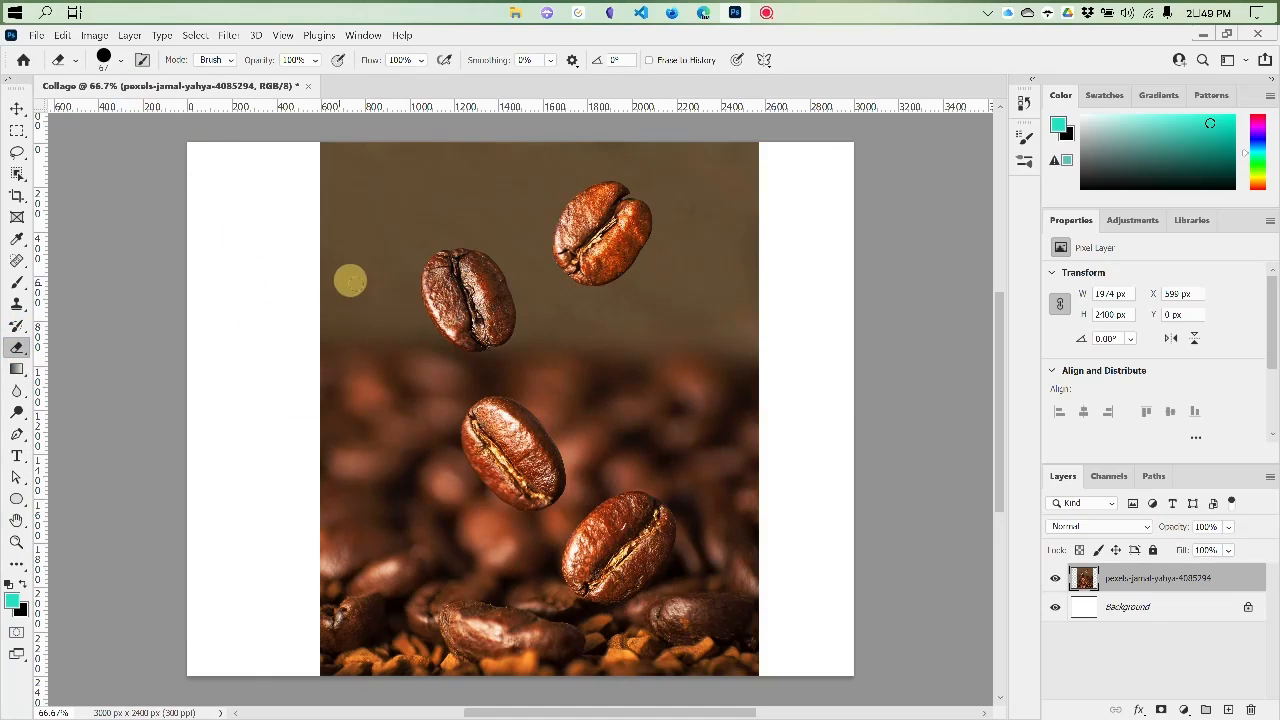
left_click(120, 60)
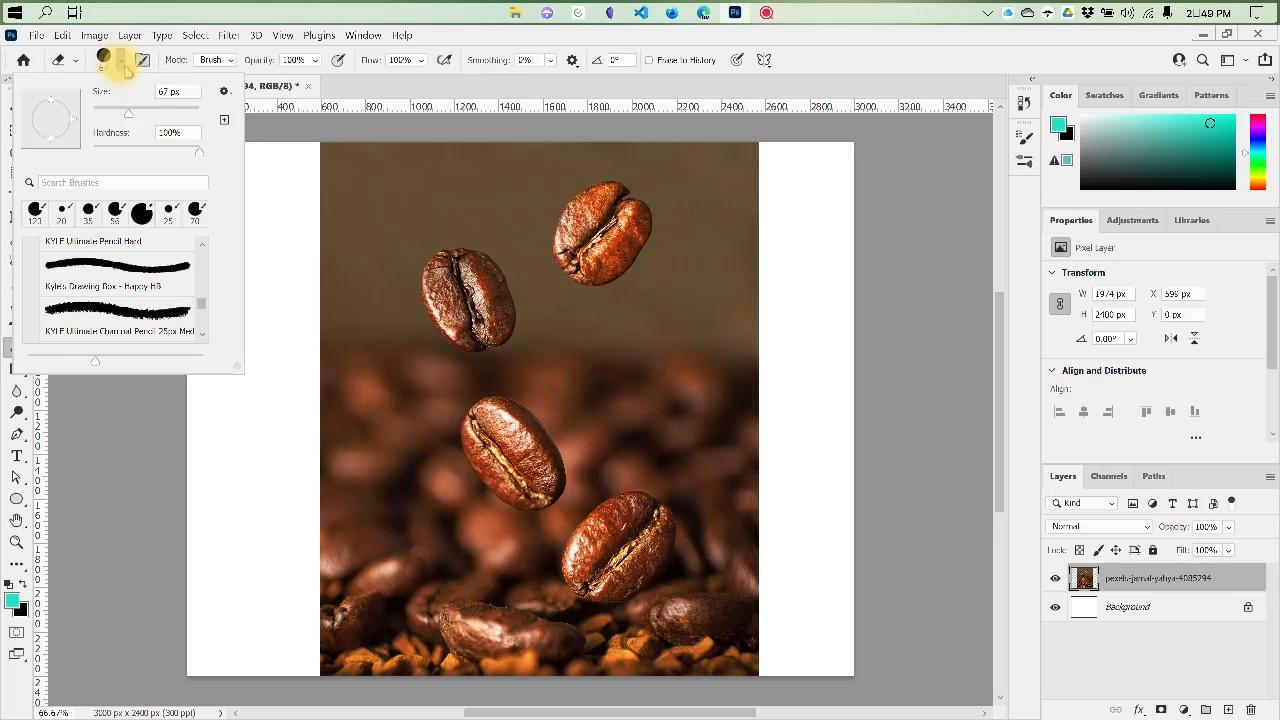
left_click_drag(148, 113, 158, 115)
mouse_move(381, 204)
left_mouse_down()
mouse_move(250, 239)
mouse_move(412, 222)
mouse_move(620, 248)
mouse_move(534, 180)
mouse_move(335, 295)
left_mouse_up()
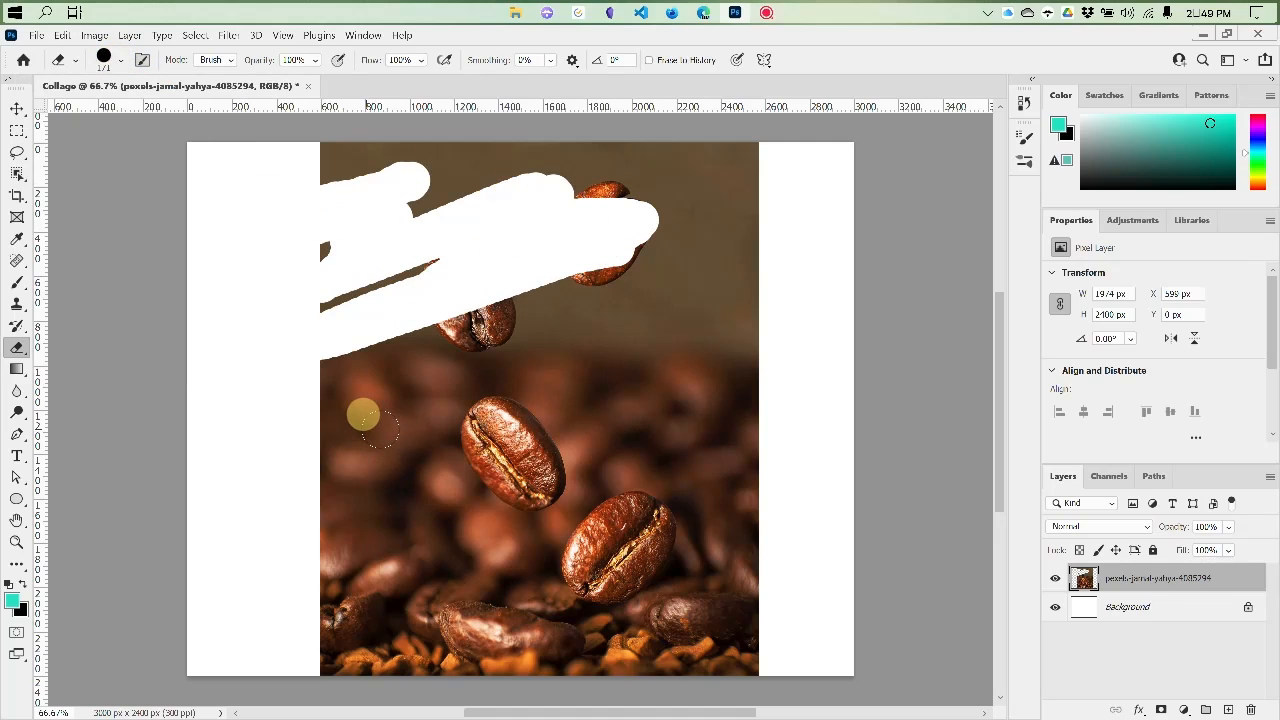
key("ctrl+z")
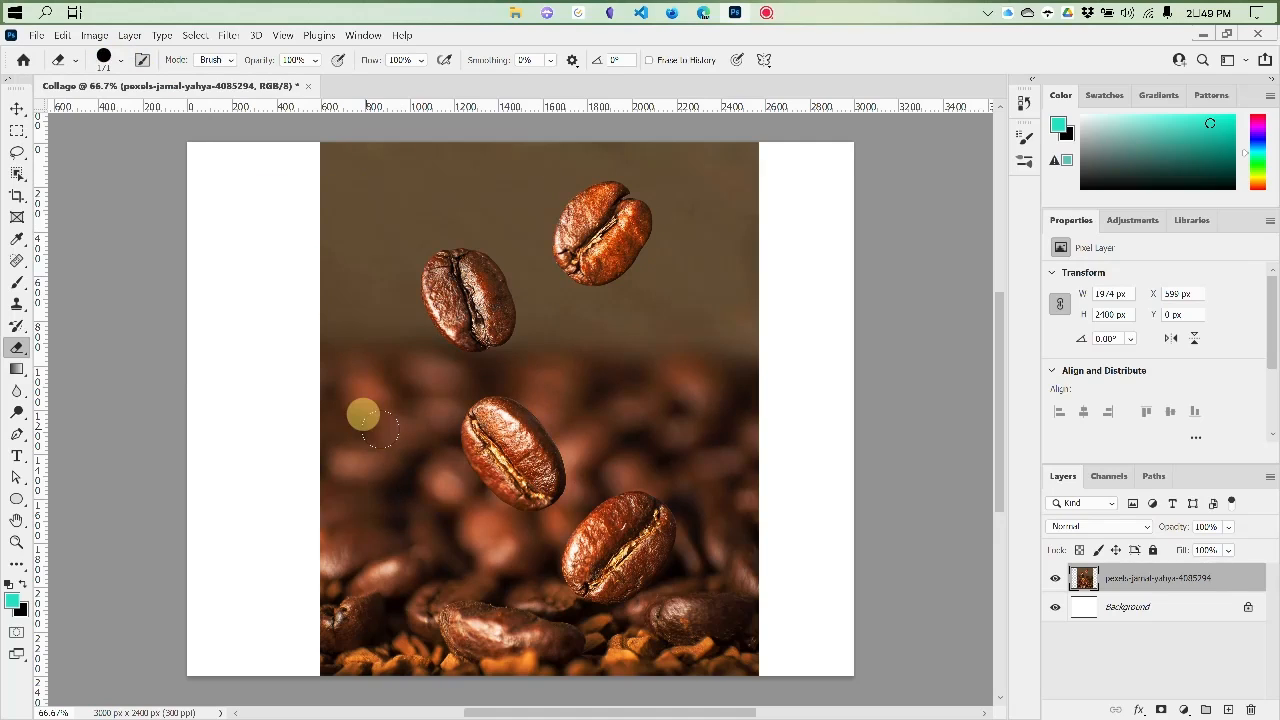
mouse_move(306, 285)
left_mouse_down()
mouse_move(449, 262)
mouse_move(485, 278)
left_mouse_up()
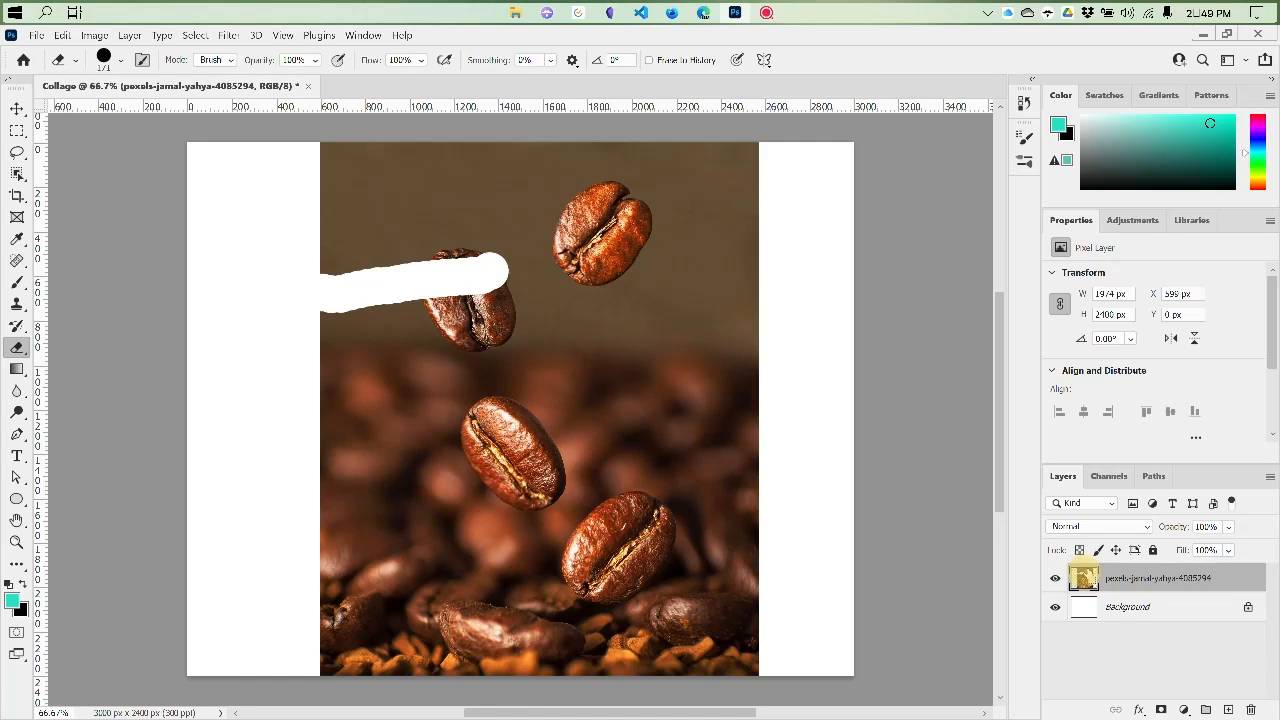
key("ctrl+z")
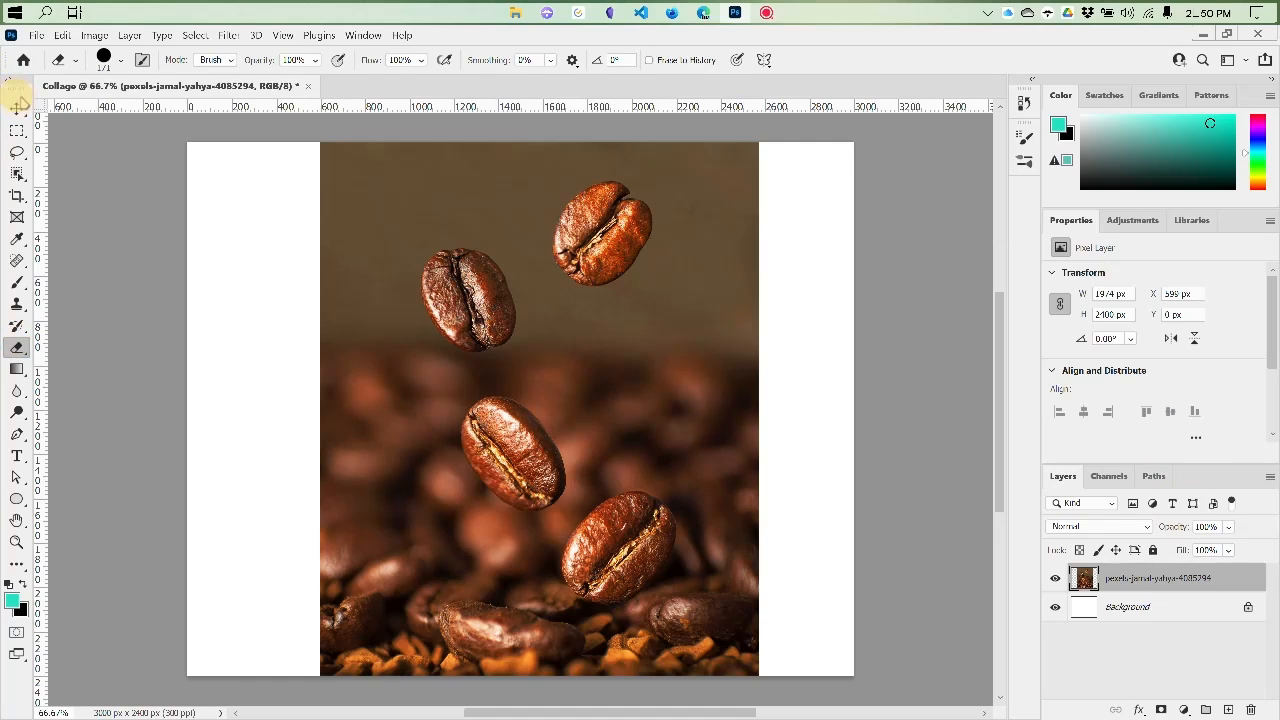
Add a layer mask to the coffee beans layer and make the mask active for editing
left_click(16, 107)
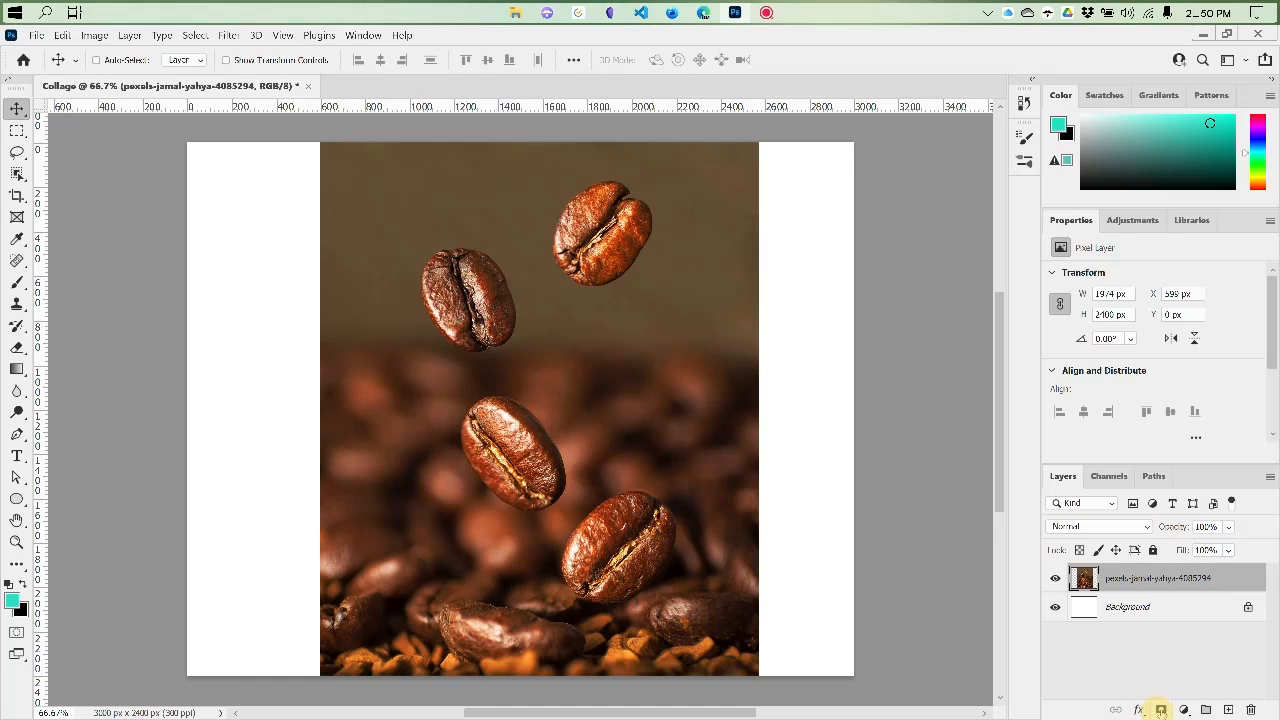
left_click(1160, 710)
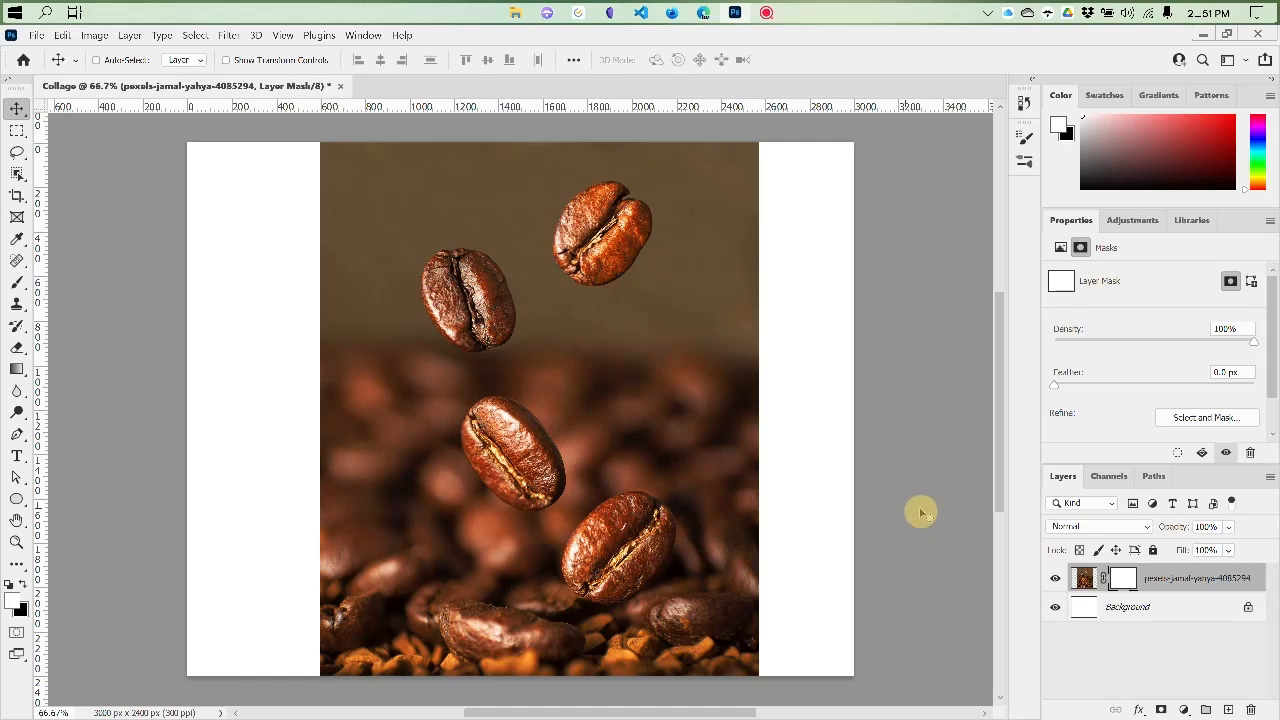
left_click(1124, 575)
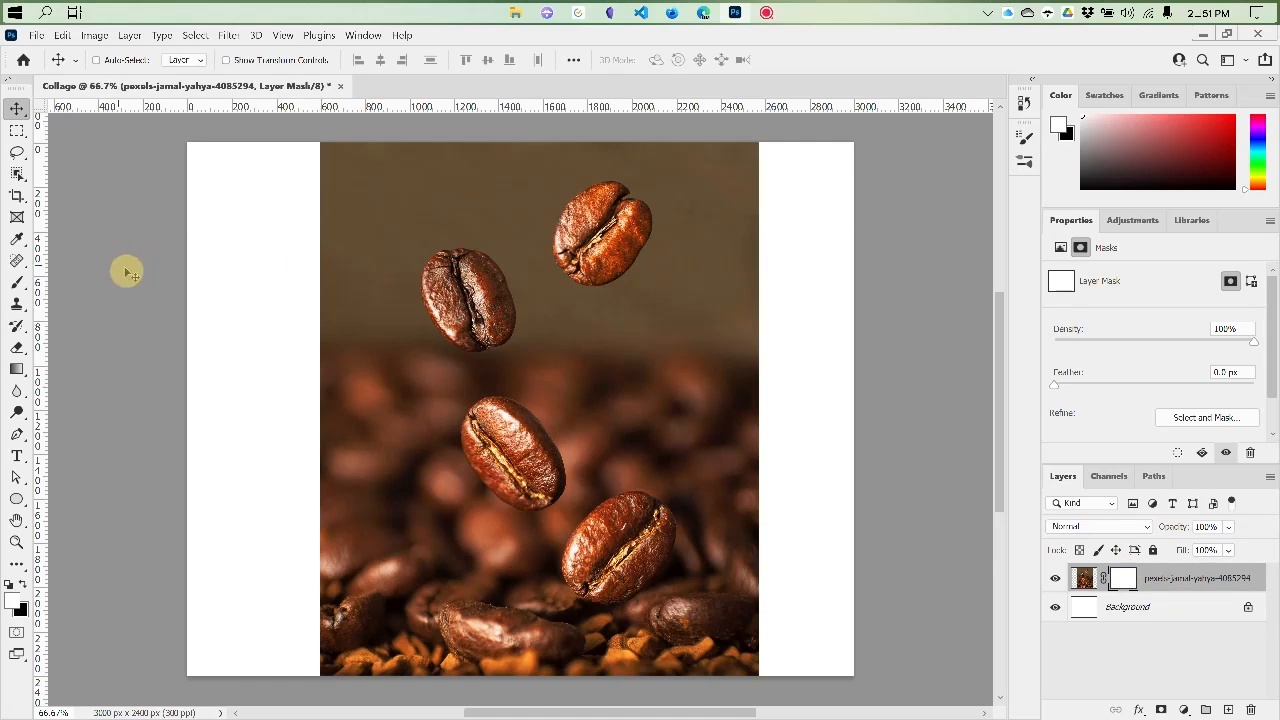
Paint black on the layer mask with the Brush tool to hide the photo's upper-right area, and hide the Background layer
left_click(15, 284)
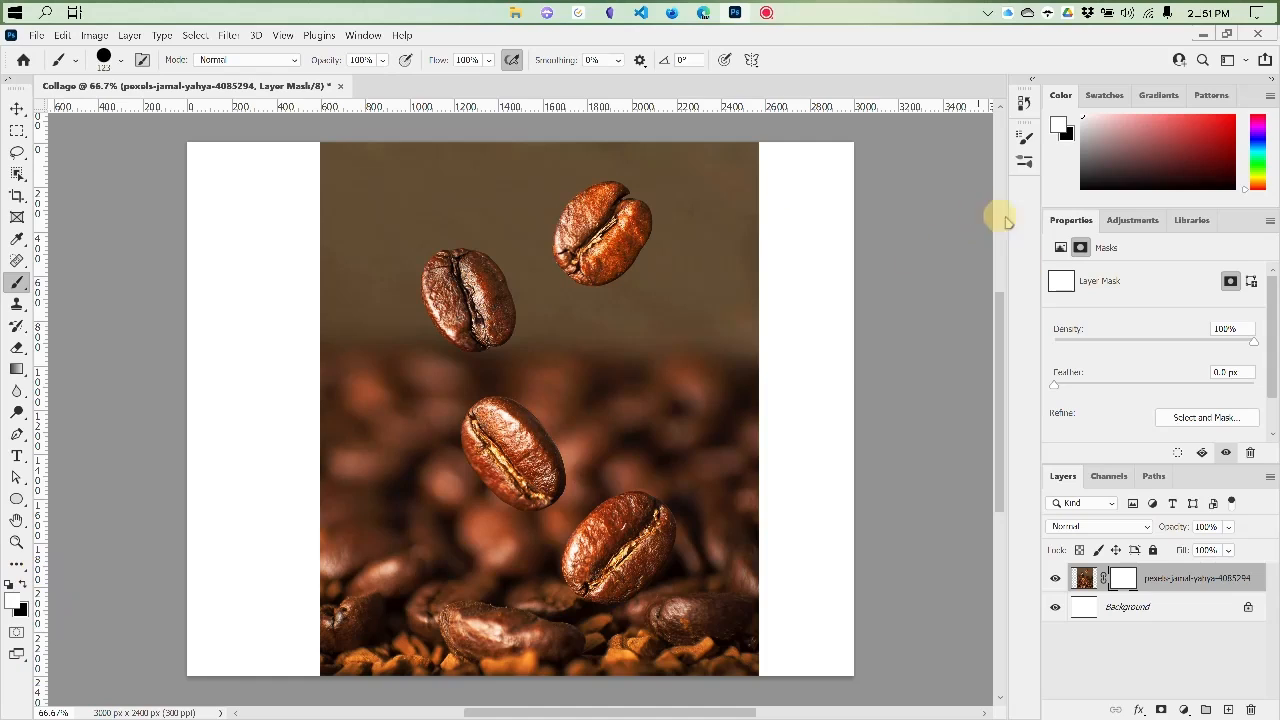
left_click(1083, 187)
mouse_move(785, 305)
left_mouse_down()
mouse_move(531, 316)
mouse_move(746, 286)
mouse_move(734, 214)
mouse_move(819, 238)
mouse_move(737, 331)
mouse_move(583, 406)
mouse_move(543, 363)
mouse_move(511, 374)
mouse_move(552, 352)
mouse_move(537, 346)
mouse_move(600, 354)
mouse_move(629, 374)
mouse_move(676, 366)
left_mouse_up()
left_click(1055, 607)
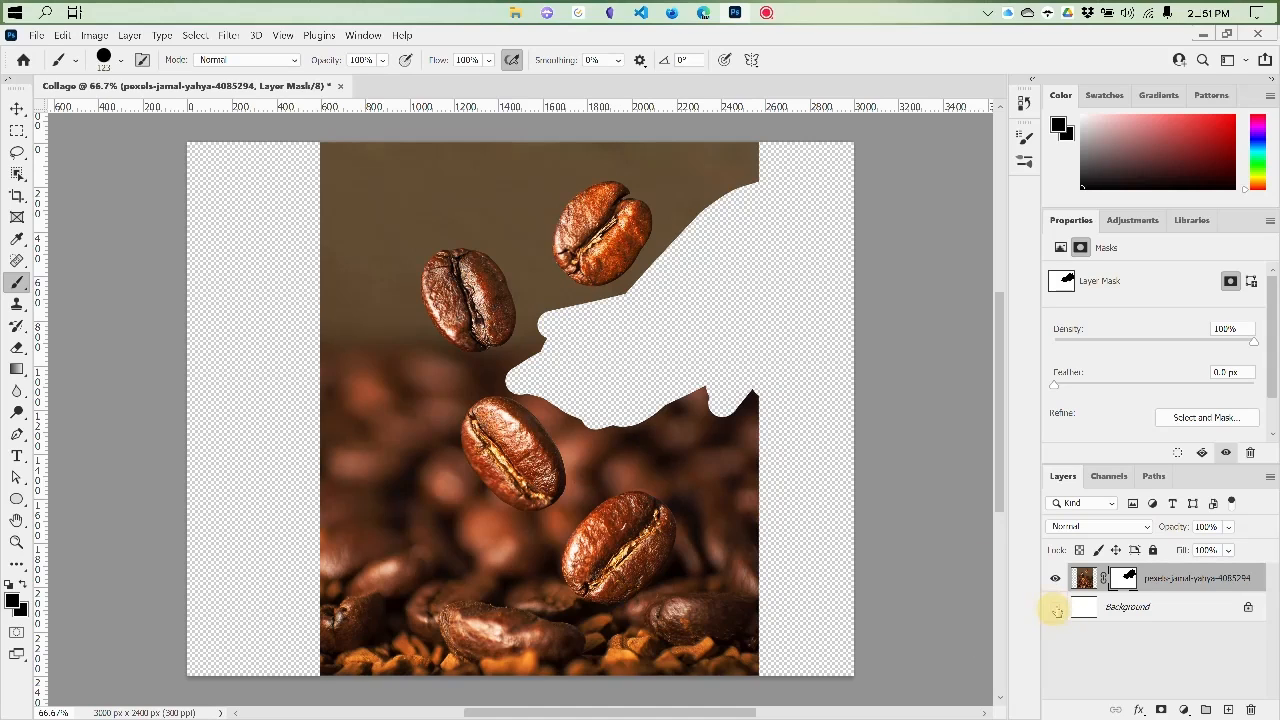
mouse_move(731, 360)
left_mouse_down()
mouse_move(630, 445)
mouse_move(665, 413)
mouse_move(578, 414)
mouse_move(508, 372)
mouse_move(585, 268)
mouse_move(727, 222)
mouse_move(711, 162)
mouse_move(779, 172)
mouse_move(562, 252)
mouse_move(510, 300)
mouse_move(497, 288)
mouse_move(563, 243)
left_mouse_up()
Paint white on the layer mask to bring back parts of the two upper beans and the area between them
left_click(1072, 117)
mouse_move(565, 318)
left_mouse_down()
mouse_move(471, 371)
mouse_move(494, 360)
mouse_move(471, 357)
mouse_move(478, 431)
mouse_move(560, 475)
mouse_move(617, 466)
mouse_move(523, 531)
mouse_move(640, 420)
mouse_move(545, 489)
left_mouse_up()
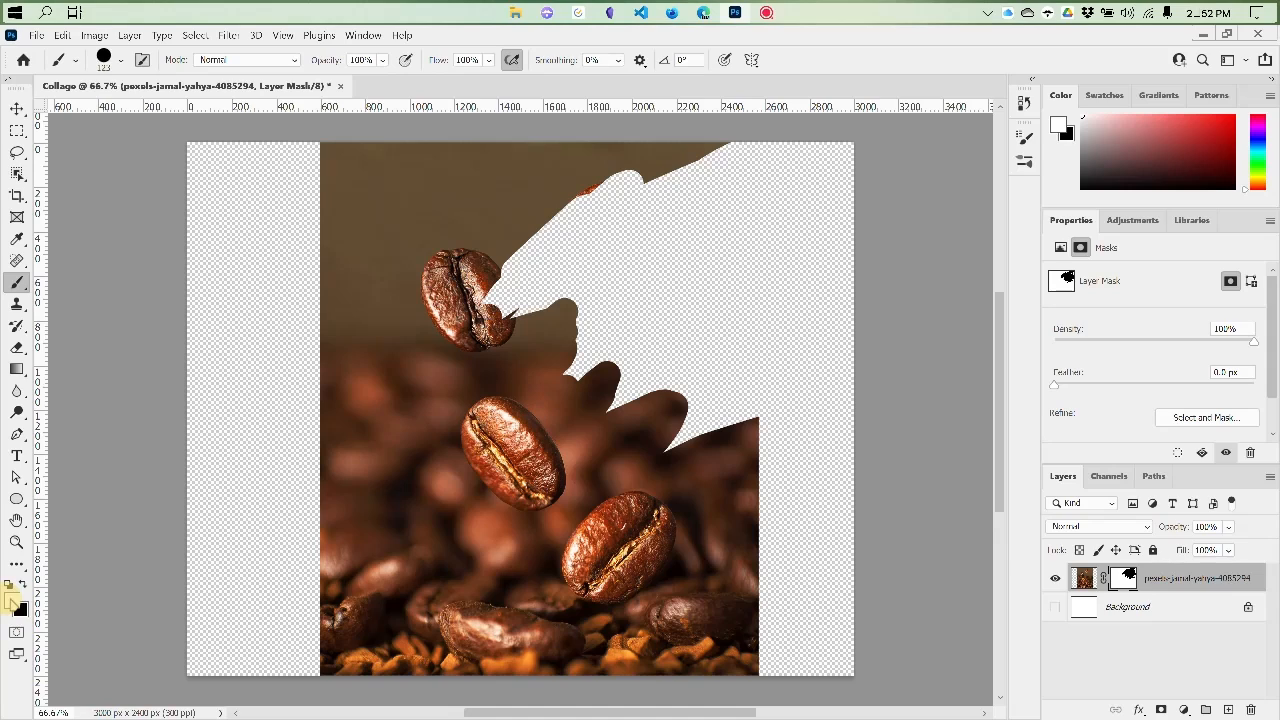
mouse_move(543, 314)
left_mouse_down()
mouse_move(590, 168)
mouse_move(523, 222)
mouse_move(595, 218)
mouse_move(537, 266)
mouse_move(543, 343)
left_mouse_up()
Swap the foreground and background colours back and forth, leaving black as the foreground colour
key("x")
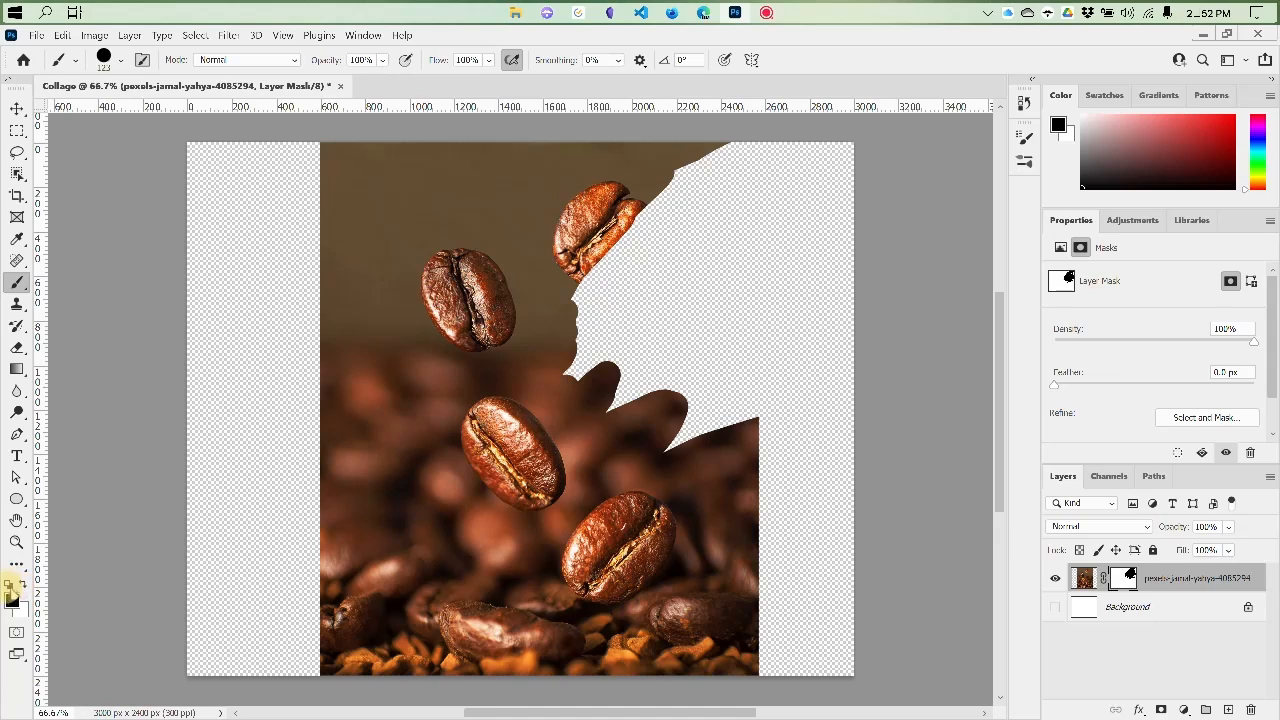
key("x")
left_click(26, 582)
left_click(26, 582)
left_click(26, 582)
left_click(26, 582)
left_click(26, 584)
left_click(26, 584)
left_click(24, 583)
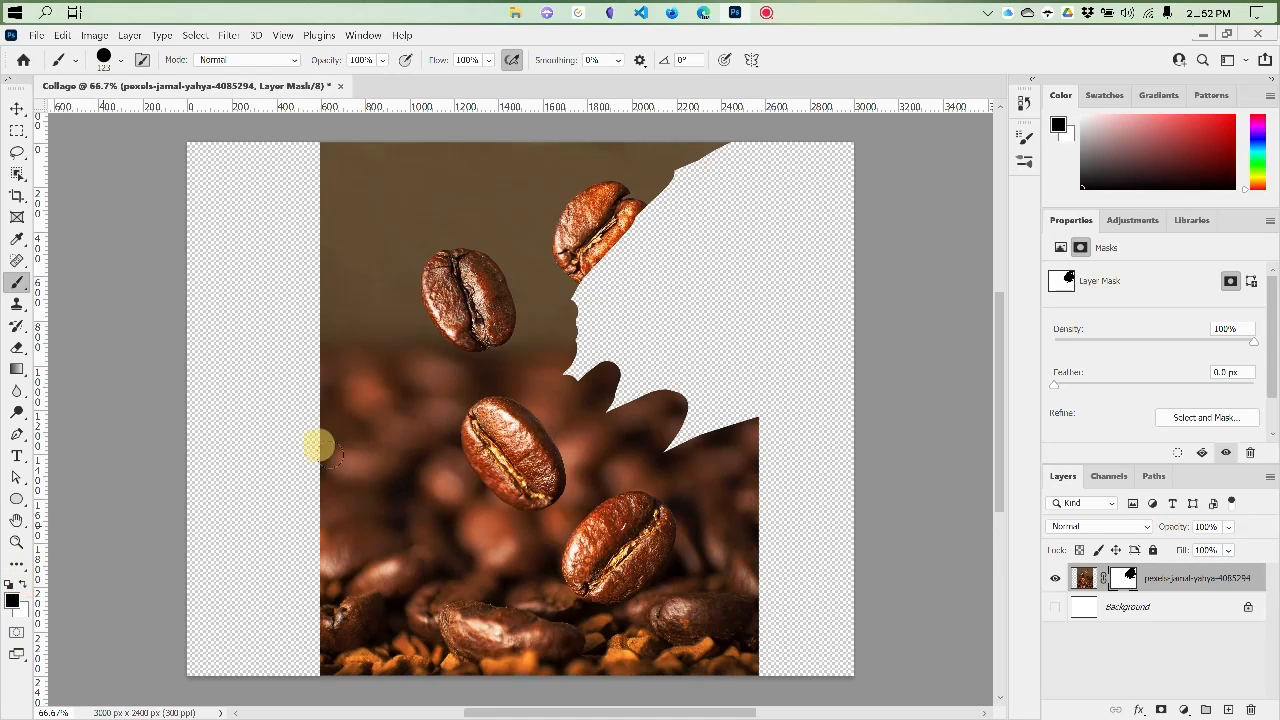
Paint black on the mask to hide areas around the middle bean, and restore the bean itself with white
mouse_move(500, 366)
left_mouse_down()
mouse_move(572, 389)
mouse_move(540, 369)
mouse_move(452, 492)
mouse_move(503, 444)
mouse_move(576, 417)
mouse_move(481, 509)
mouse_move(562, 468)
mouse_move(535, 471)
mouse_move(790, 470)
mouse_move(707, 458)
mouse_move(584, 390)
left_mouse_up()
key("x")
mouse_move(520, 515)
left_mouse_down()
mouse_move(594, 399)
mouse_move(488, 423)
mouse_move(581, 510)
mouse_move(561, 477)
mouse_move(616, 517)
mouse_move(570, 445)
mouse_move(580, 453)
mouse_move(556, 523)
mouse_move(650, 523)
mouse_move(630, 430)
mouse_move(469, 395)
mouse_move(517, 363)
left_mouse_up()
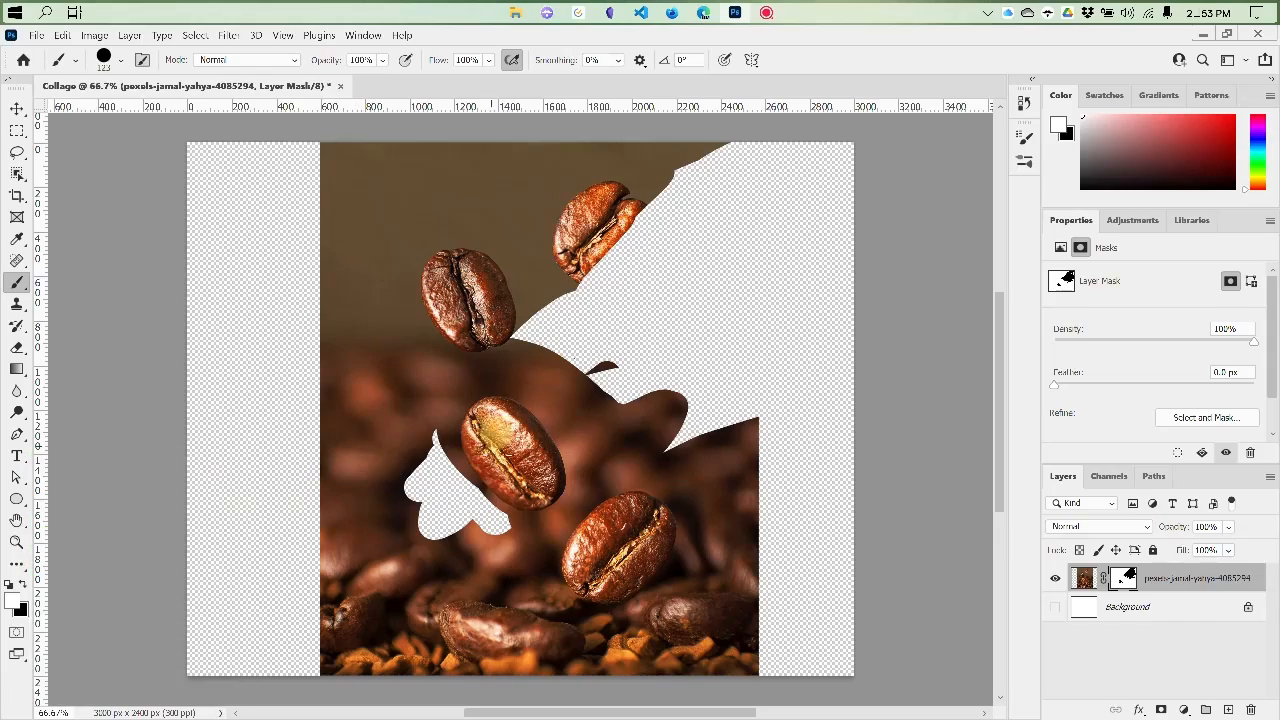
Examine the partly masked area around the middle bean at different magnifications
left_click(16, 543)
mouse_move(425, 478)
left_mouse_down()
mouse_move(526, 477)
mouse_move(431, 477)
mouse_move(449, 474)
left_mouse_up()
key("b")
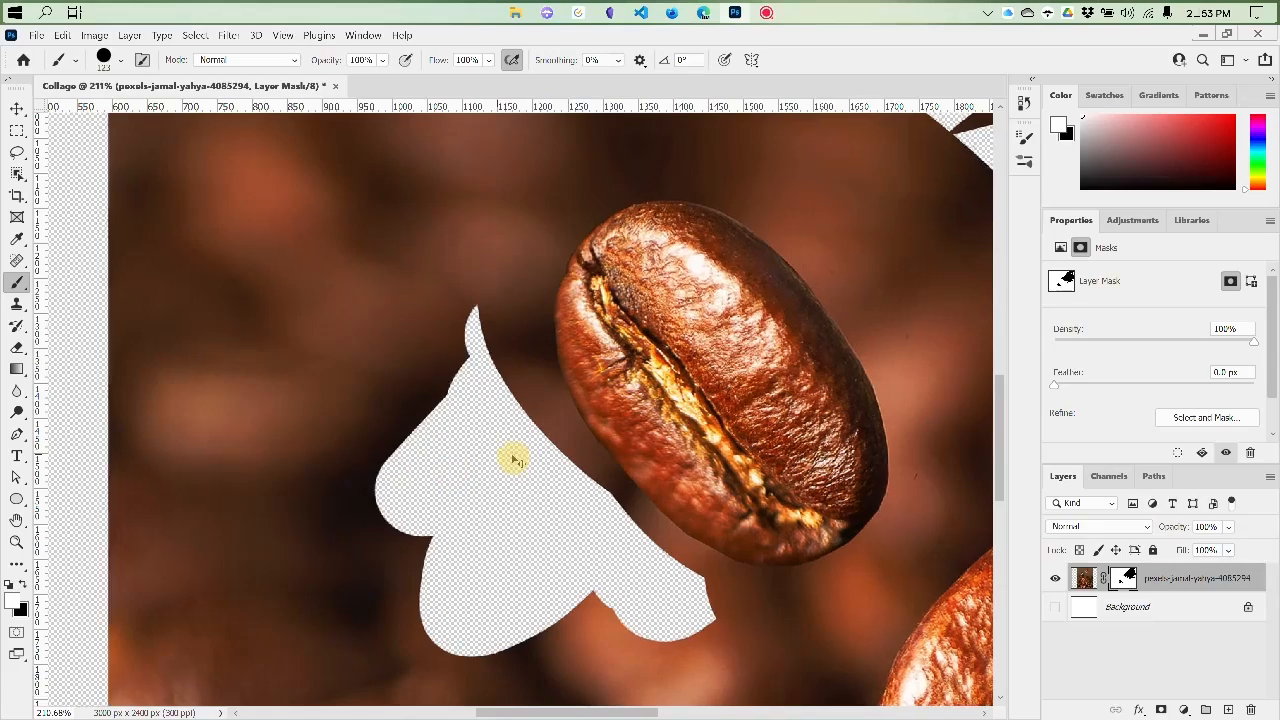
scroll(513, 460, "up", 3, "alt")
scroll(513, 460, "down", 5, "alt")
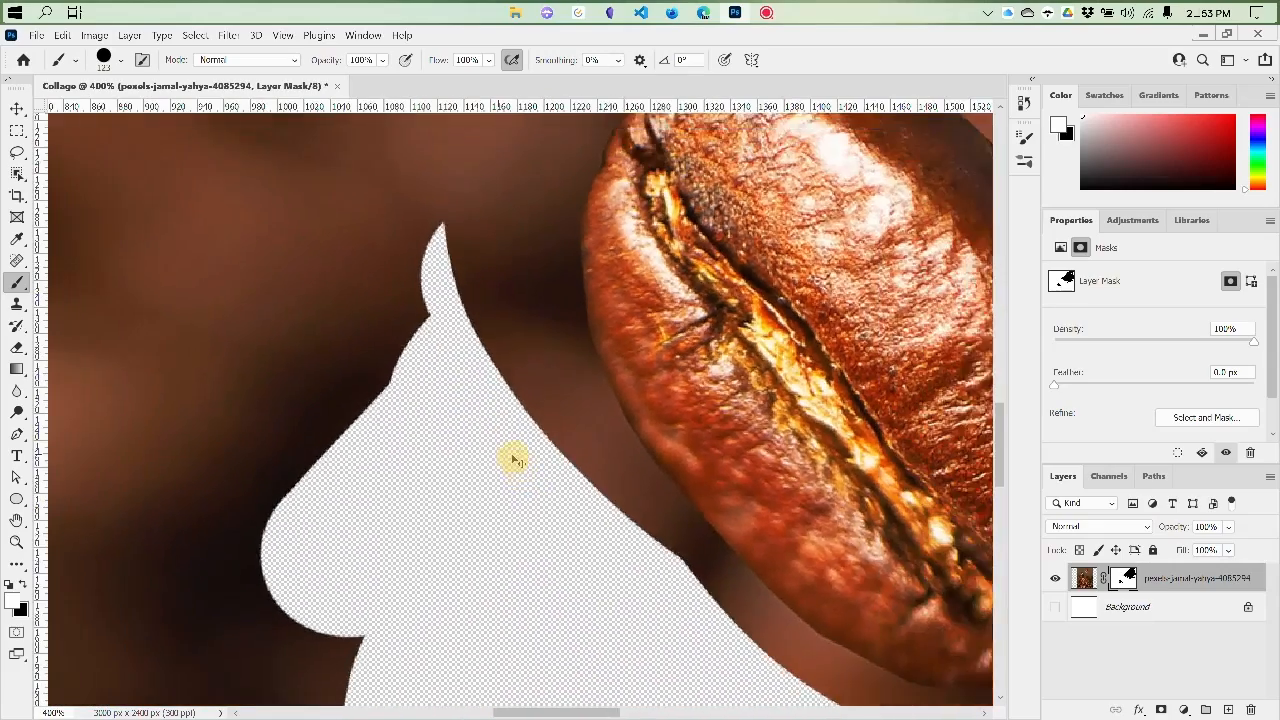
scroll(513, 460, "up", 2, "alt")
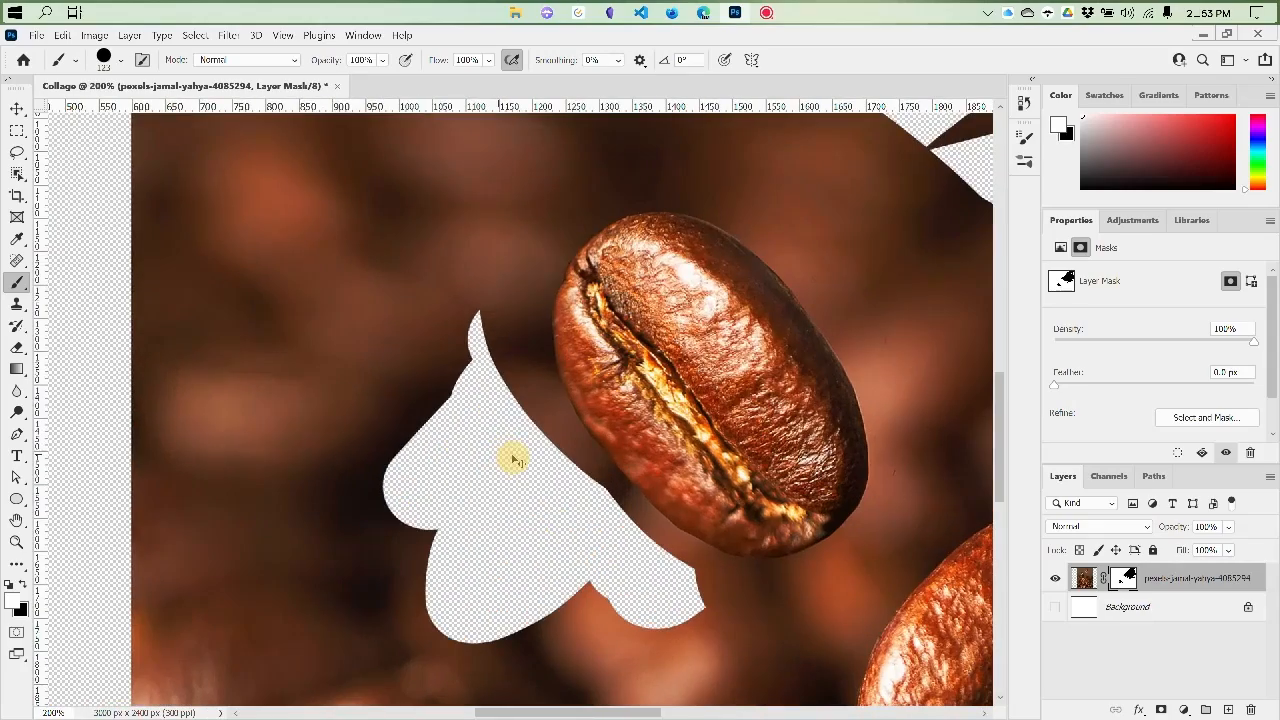
scroll(513, 460, "down", 2, "alt")
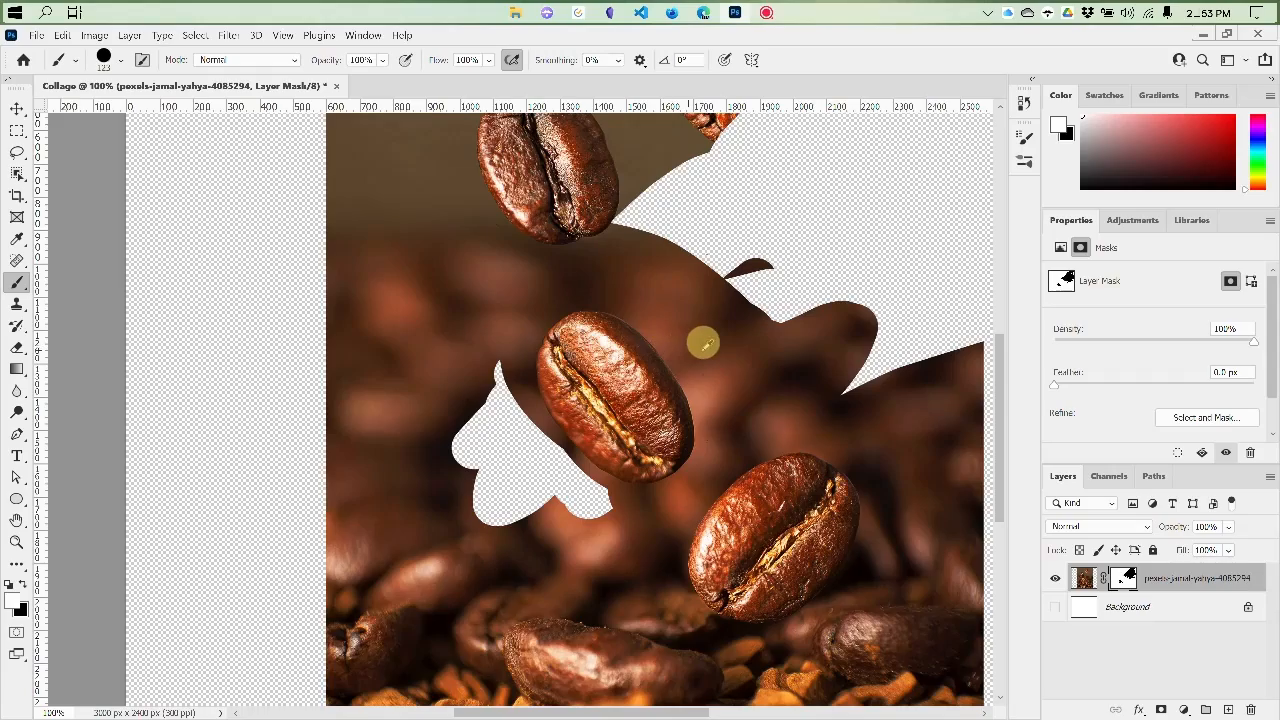
scroll(703, 343, "up", 1, "alt")
scroll(703, 343, "up", 4, "alt")
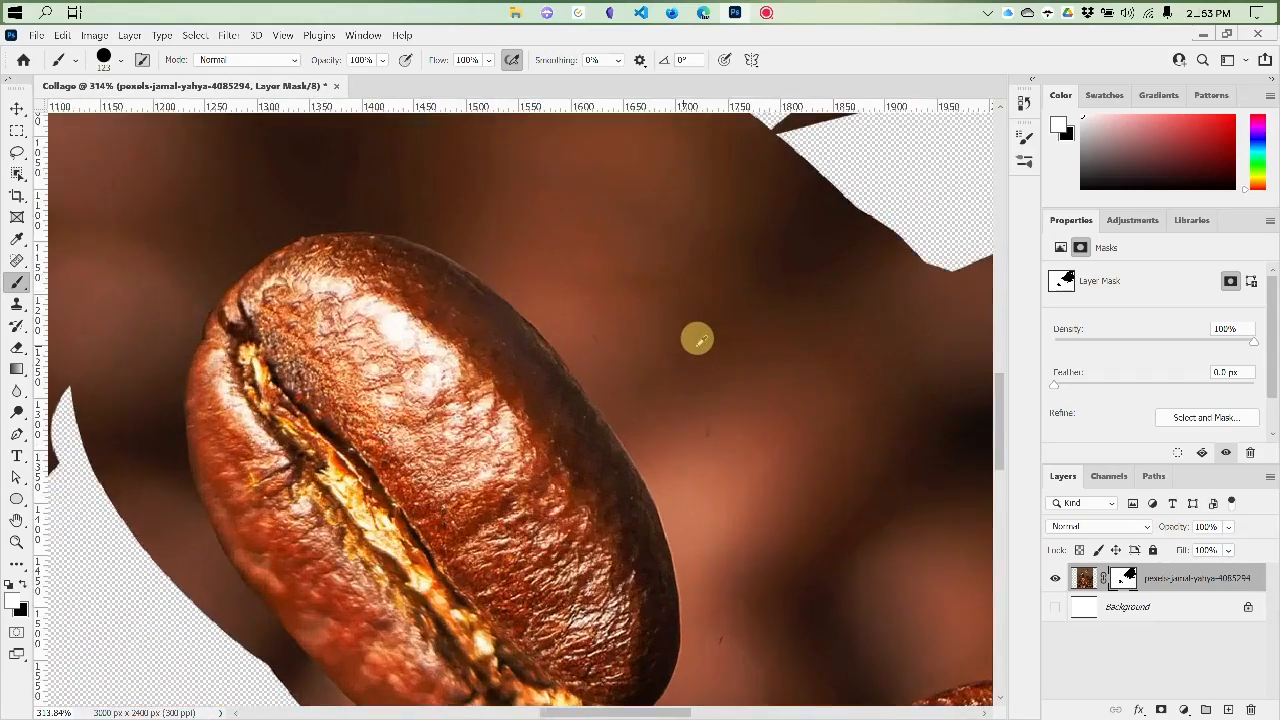
scroll(697, 339, "down", 2, "alt")
scroll(697, 339, "up", 2, "alt")
scroll(697, 339, "down", 3, "alt")
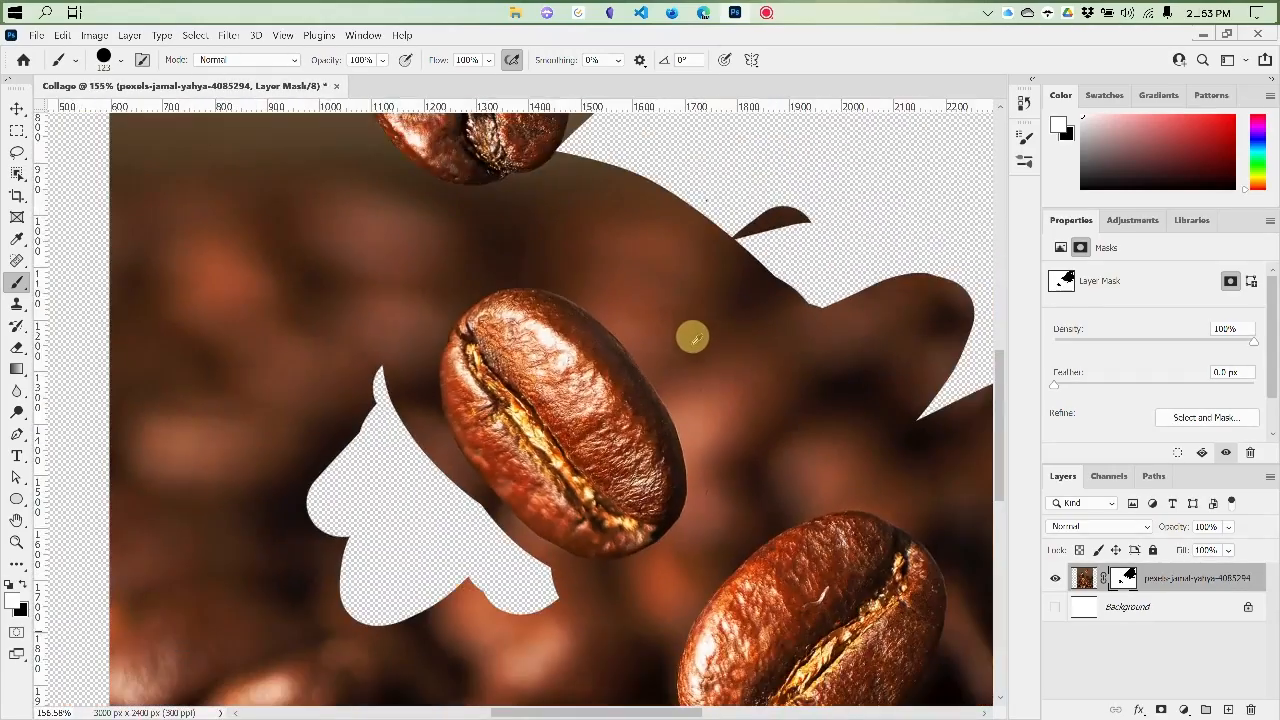
scroll(596, 340, "up", 4, "alt")
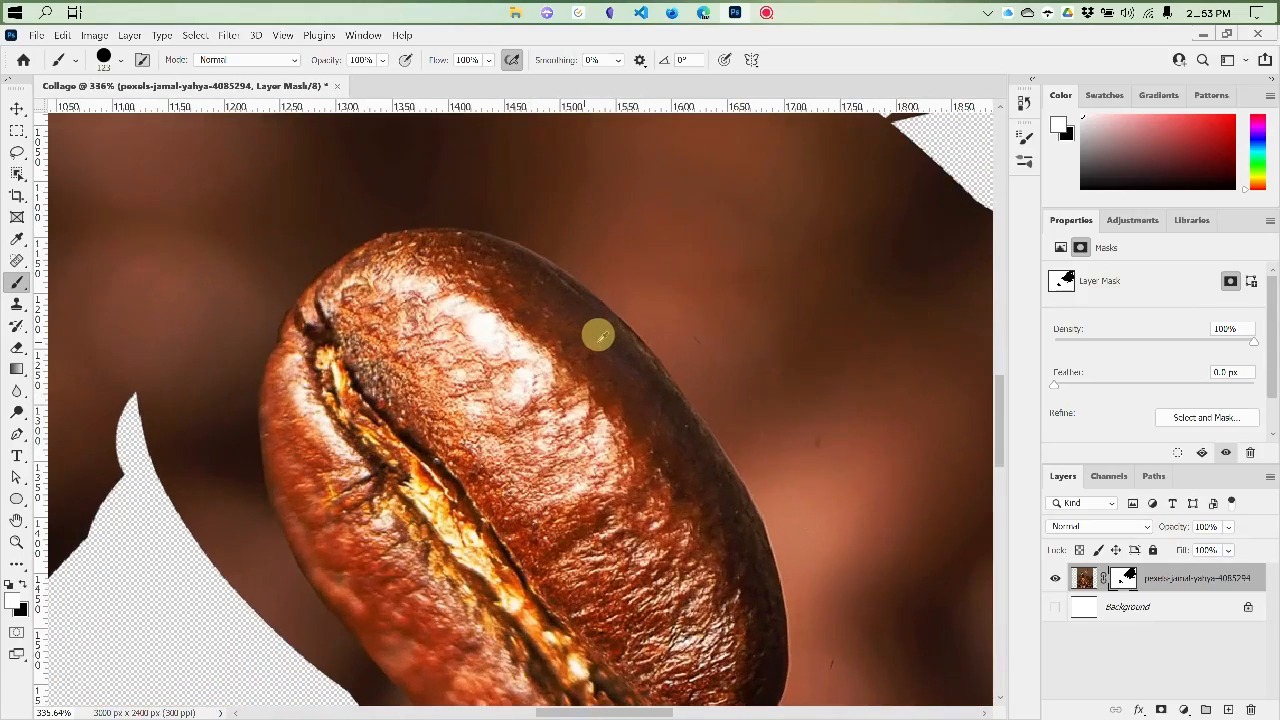
scroll(597, 337, "down", 5, "alt")
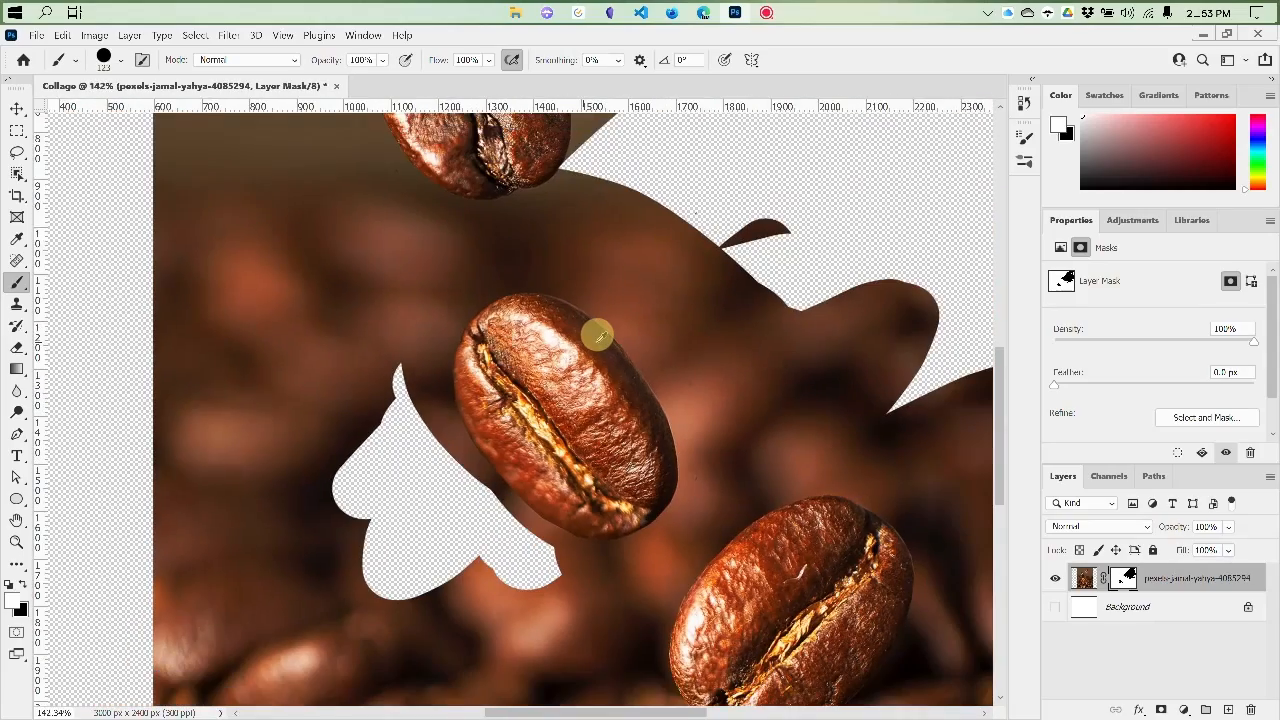
Paint black on the layer mask along the middle bean's right edge and around its lower end
scroll(597, 337, "up", 1, "alt")
scroll(596, 337, "up", 2, "alt")
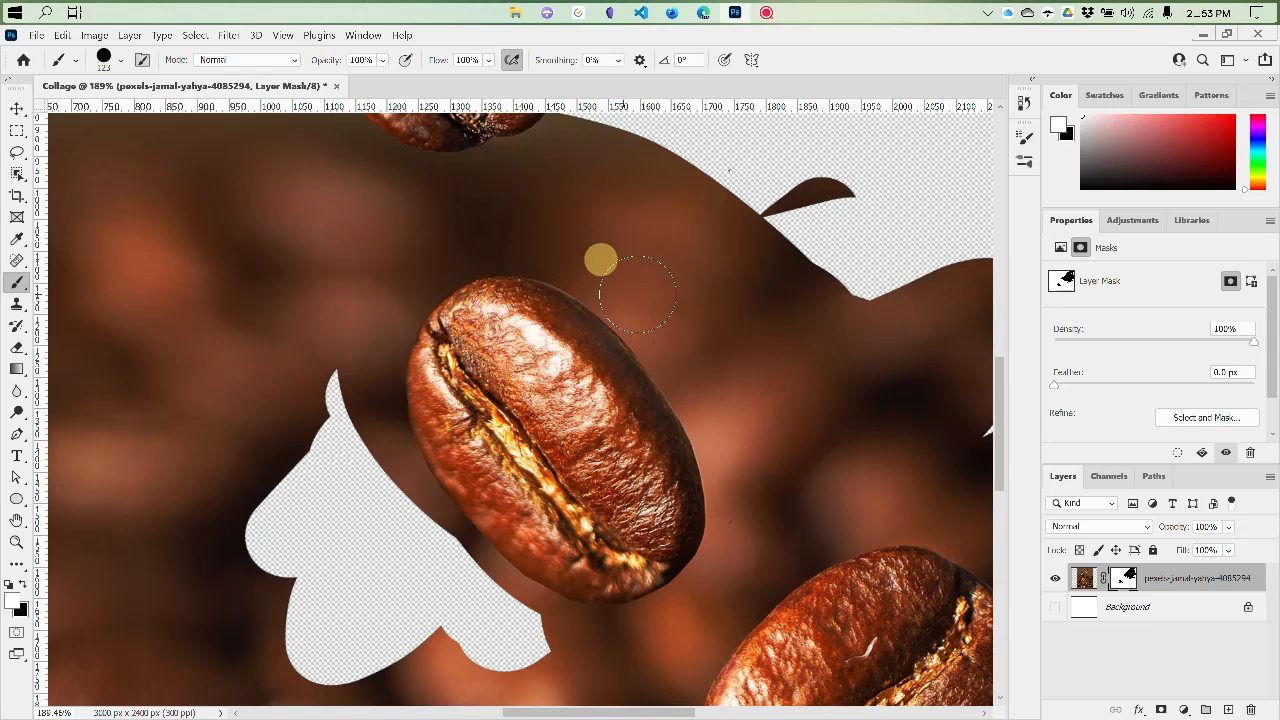
key("x")
mouse_move(639, 298)
left_mouse_down()
mouse_move(668, 338)
mouse_move(646, 320)
mouse_move(699, 447)
mouse_move(686, 543)
mouse_move(586, 634)
mouse_move(603, 571)
mouse_move(585, 593)
left_mouse_up()
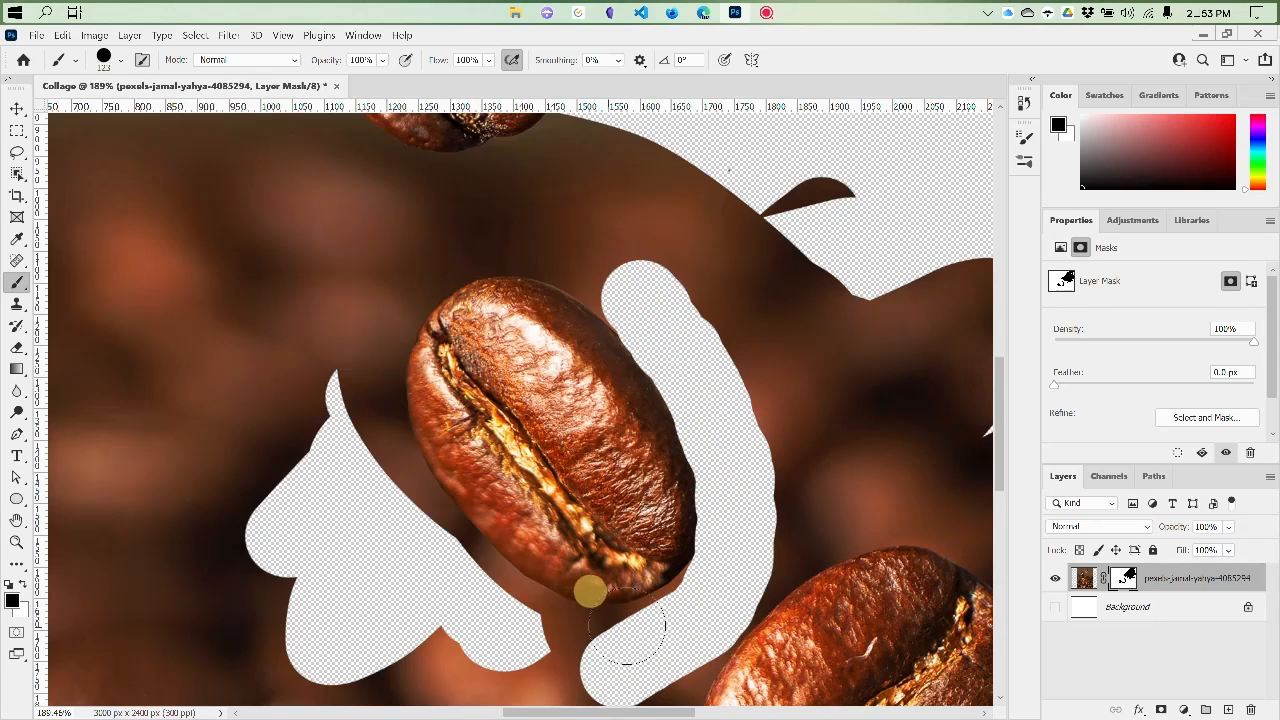
Reduce the brush size to 50 px and mask out the photo along the middle bean's top and left edges
key("bracketleft")
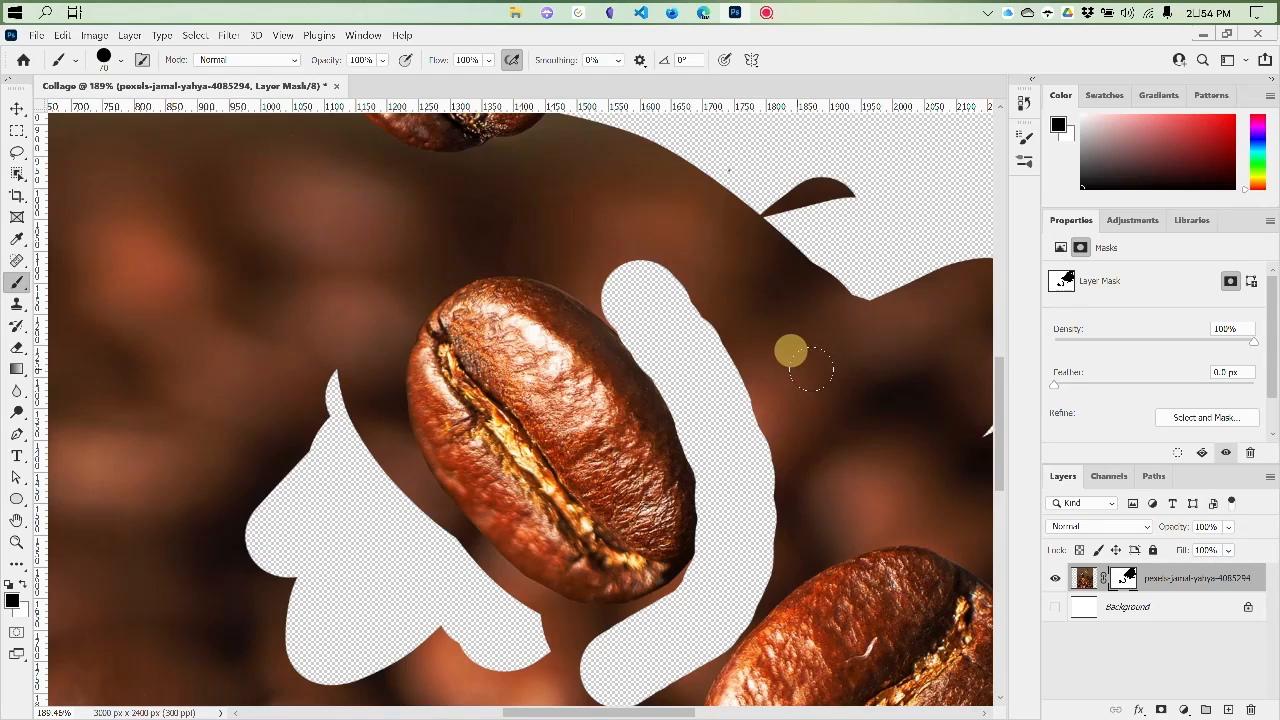
key("bracketleft")
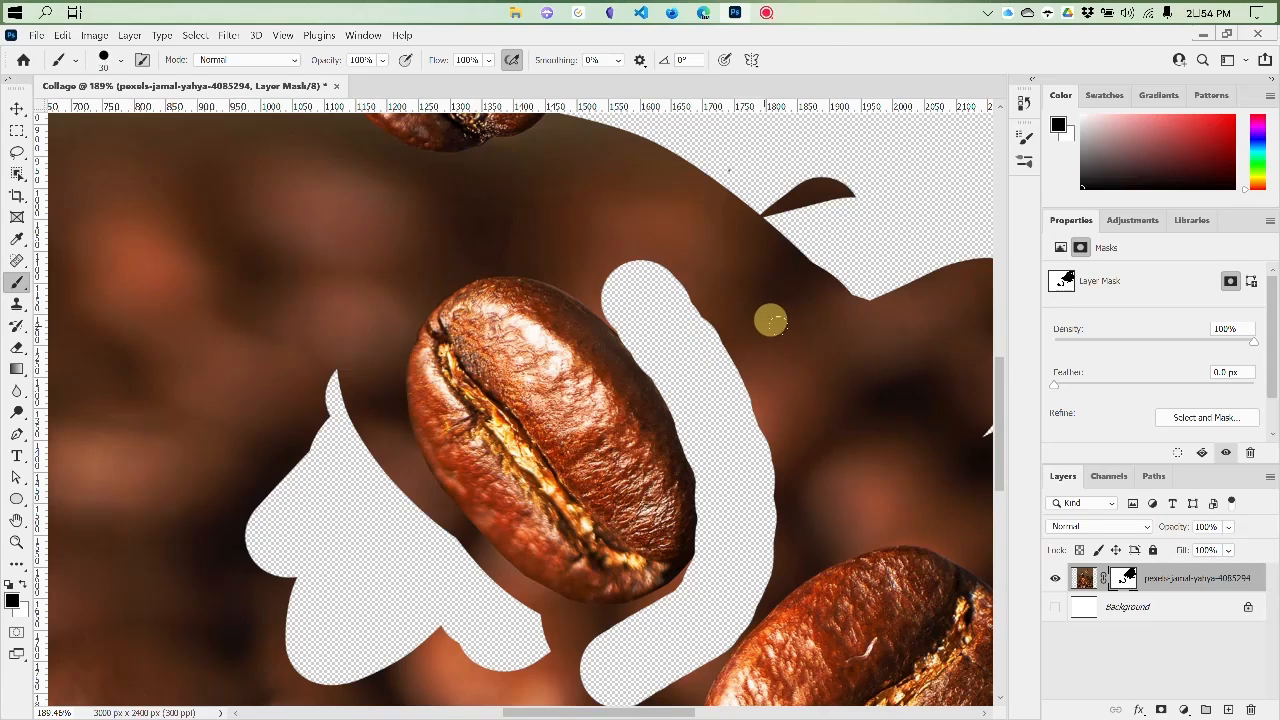
mouse_move(592, 282)
left_mouse_down()
mouse_move(529, 252)
mouse_move(539, 262)
mouse_move(473, 261)
mouse_move(418, 296)
mouse_move(388, 397)
mouse_move(406, 473)
left_mouse_up()
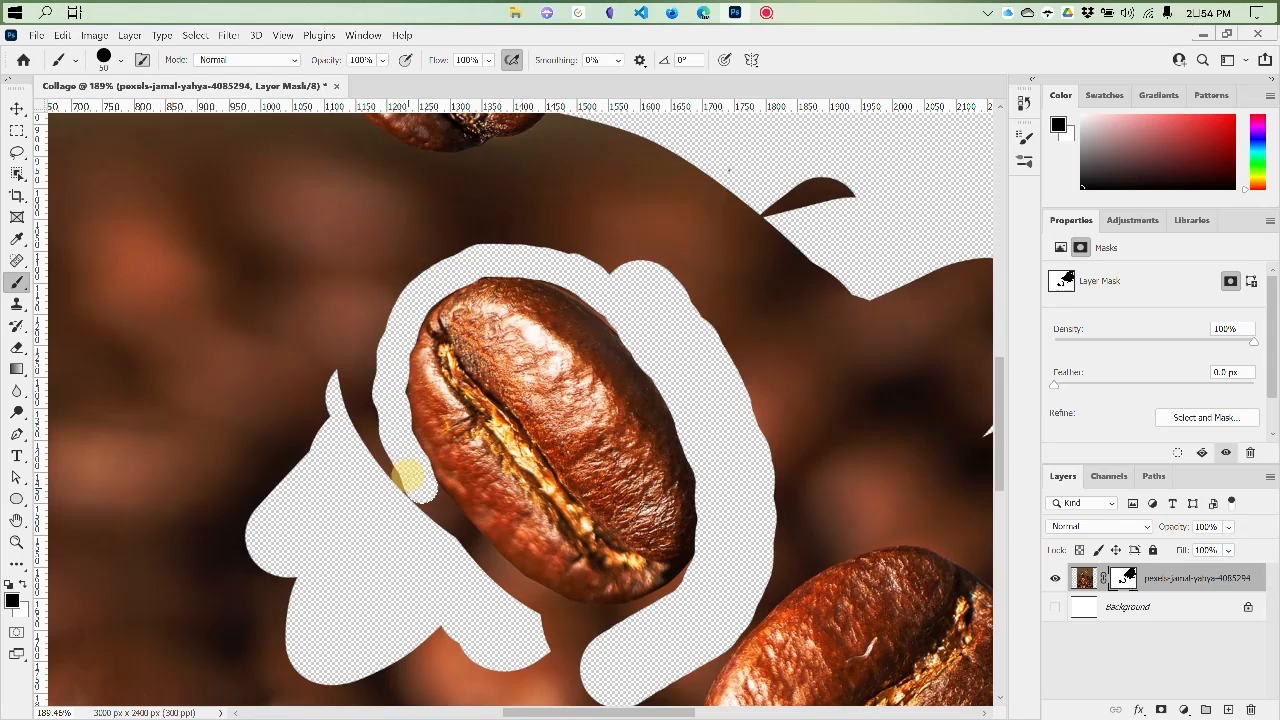
Mask out a strip across the middle bean with black, and paint the bean back in with white
left_click(775, 390, "shift")
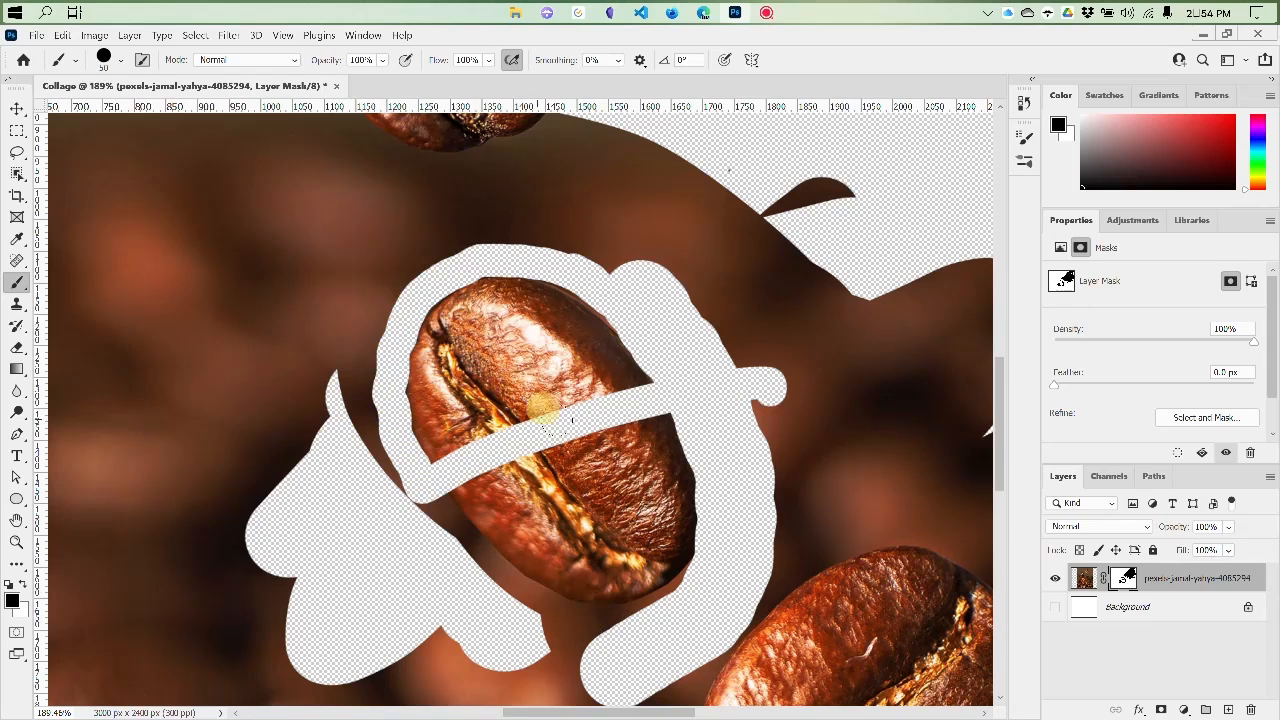
key("x")
mouse_move(597, 370)
left_mouse_down()
mouse_move(651, 429)
mouse_move(557, 414)
mouse_move(449, 459)
mouse_move(426, 420)
mouse_move(480, 486)
mouse_move(538, 410)
mouse_move(560, 345)
left_mouse_up()
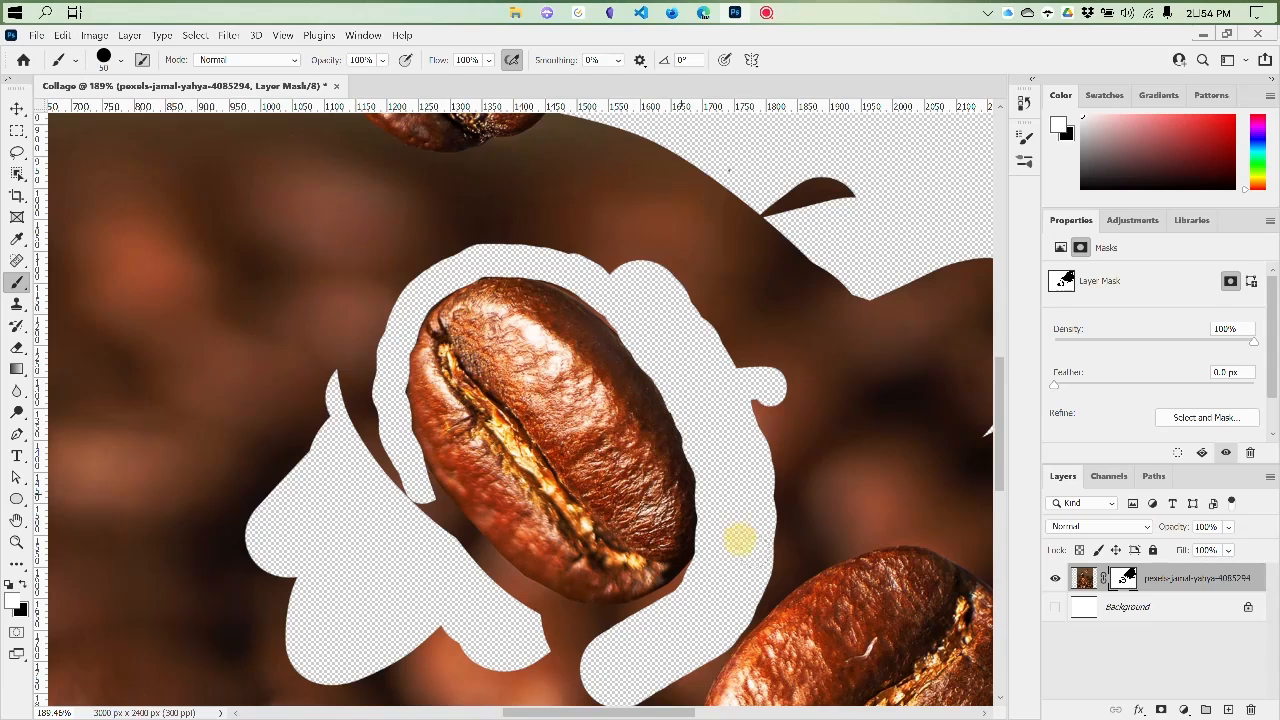
Paint black along the bean's lower-left edge and widen the hidden area above and to the left of it
key("x")
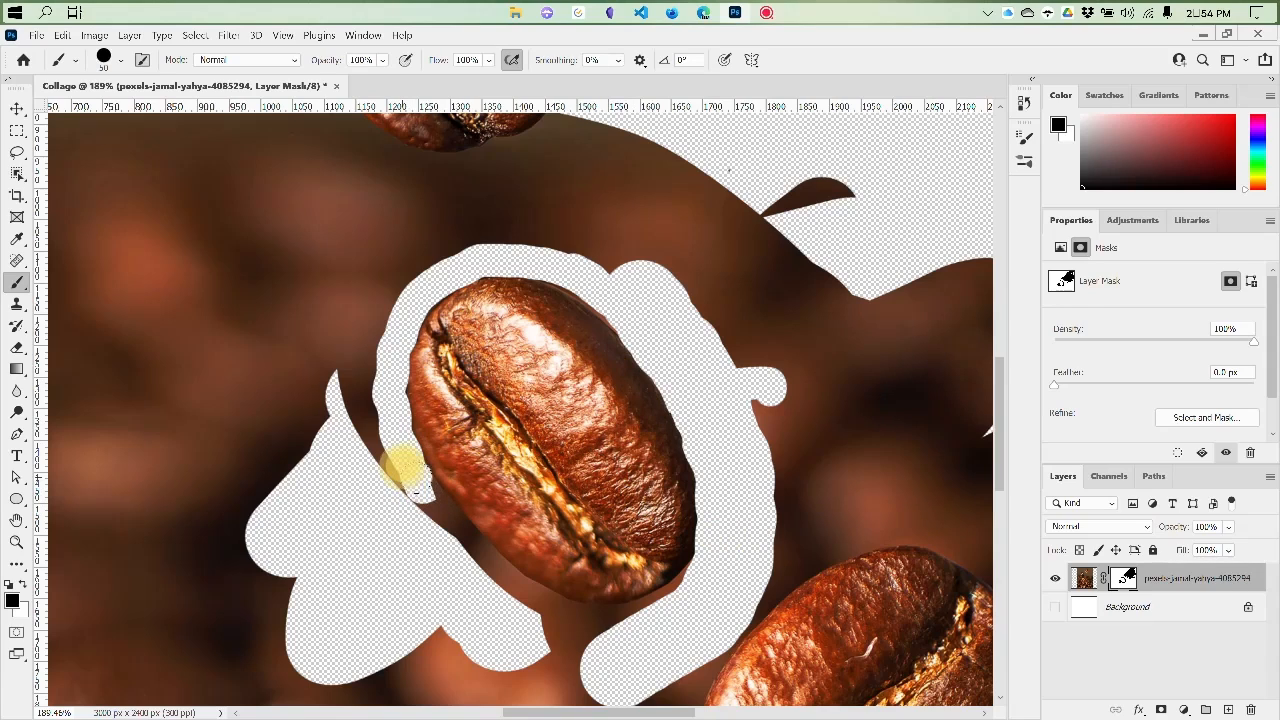
mouse_move(414, 487)
left_mouse_down()
mouse_move(514, 583)
mouse_move(599, 616)
mouse_move(686, 602)
mouse_move(705, 575)
mouse_move(639, 613)
mouse_move(697, 583)
mouse_move(718, 534)
mouse_move(710, 580)
mouse_move(500, 615)
left_mouse_up()
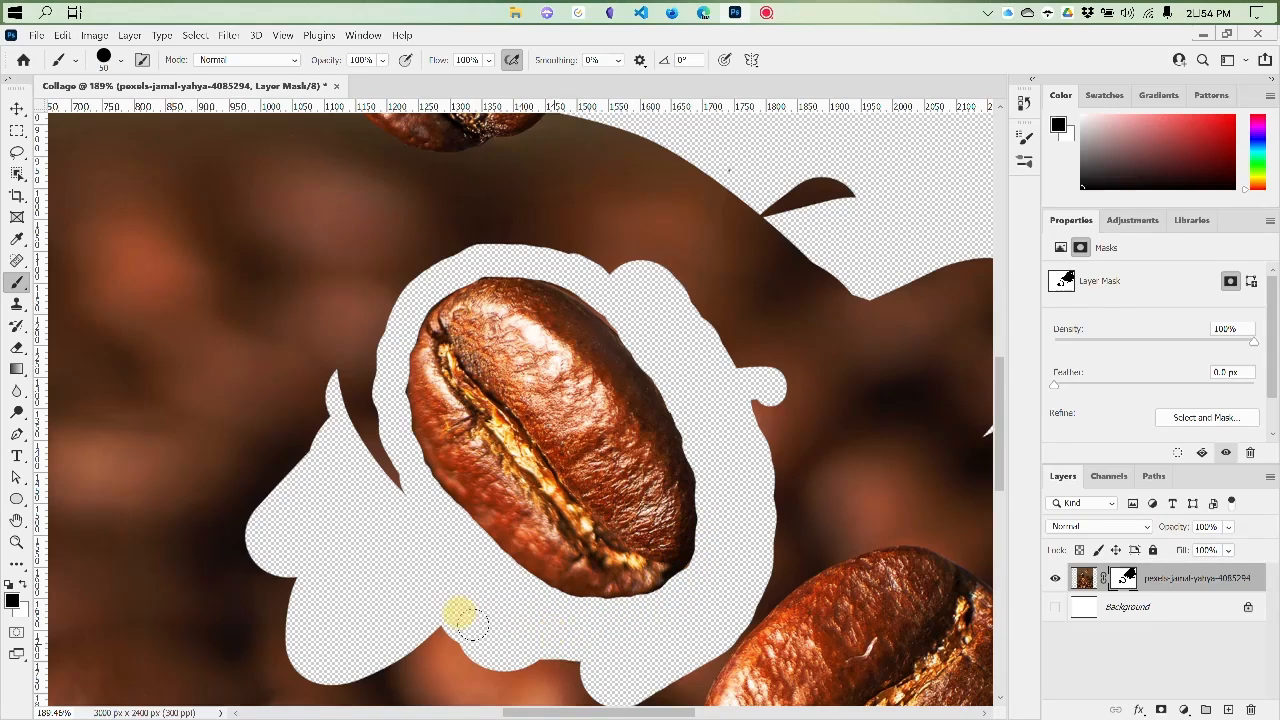
mouse_move(386, 399)
left_mouse_down()
mouse_move(371, 367)
mouse_move(380, 471)
mouse_move(328, 410)
mouse_move(374, 289)
mouse_move(422, 236)
mouse_move(457, 218)
mouse_move(623, 277)
mouse_move(603, 240)
left_mouse_up()
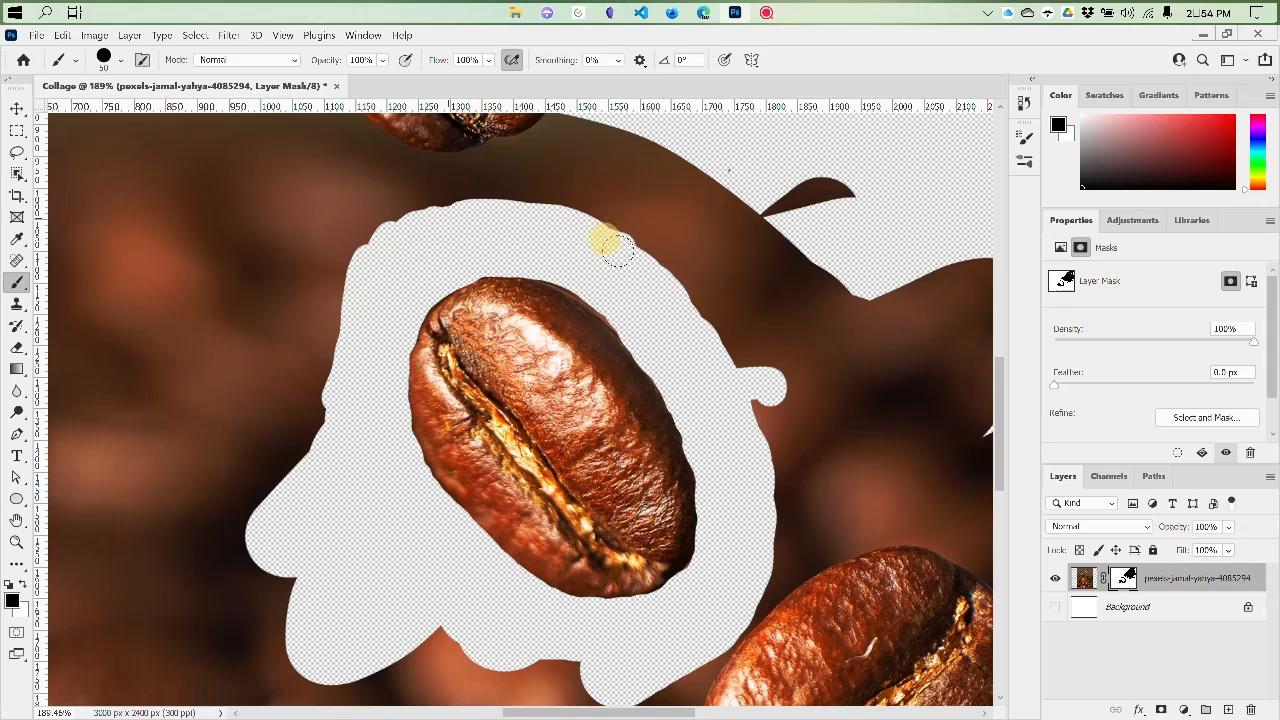
Bring back the bean's upper edge with white and trim the excess background around it with black
key("x")
mouse_move(617, 313)
left_mouse_down()
mouse_move(627, 352)
mouse_move(547, 276)
mouse_move(444, 298)
mouse_move(483, 274)
mouse_move(405, 265)
left_mouse_up()
key("x")
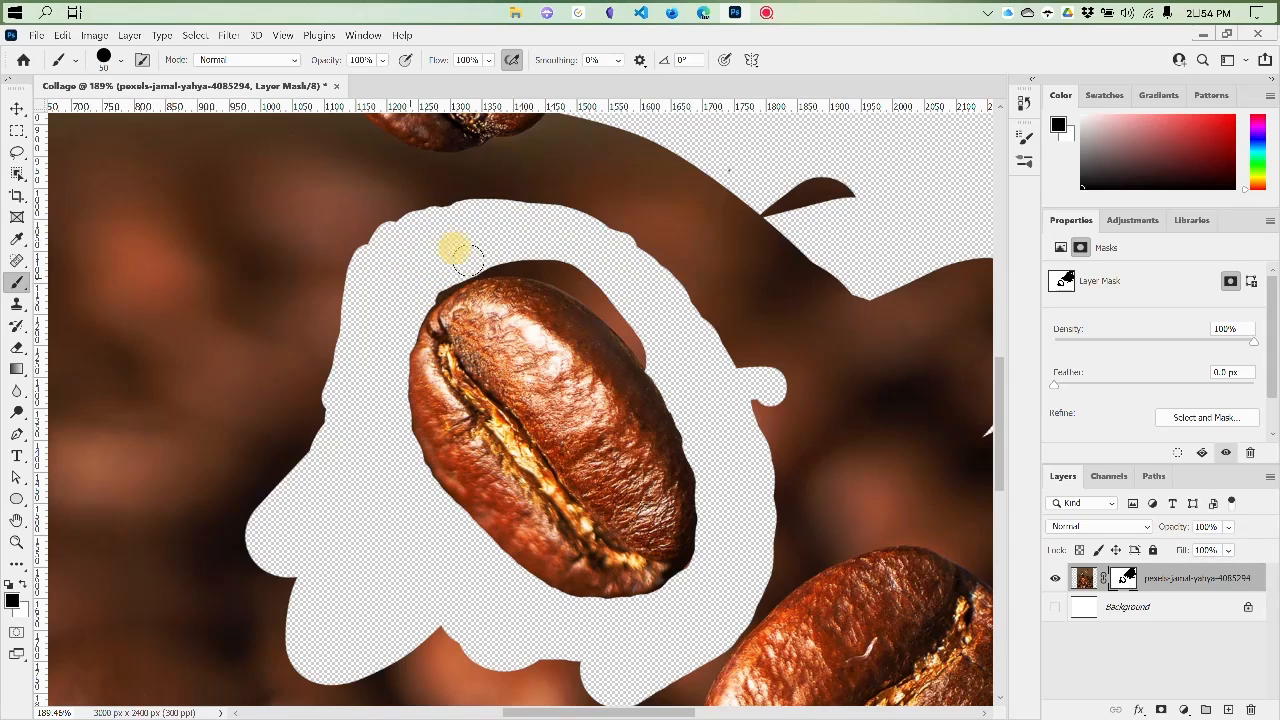
left_click_drag(522, 252, 622, 280)
mouse_move(648, 345)
left_mouse_down()
mouse_move(585, 273)
mouse_move(537, 262)
mouse_move(471, 262)
mouse_move(393, 289)
left_mouse_up()
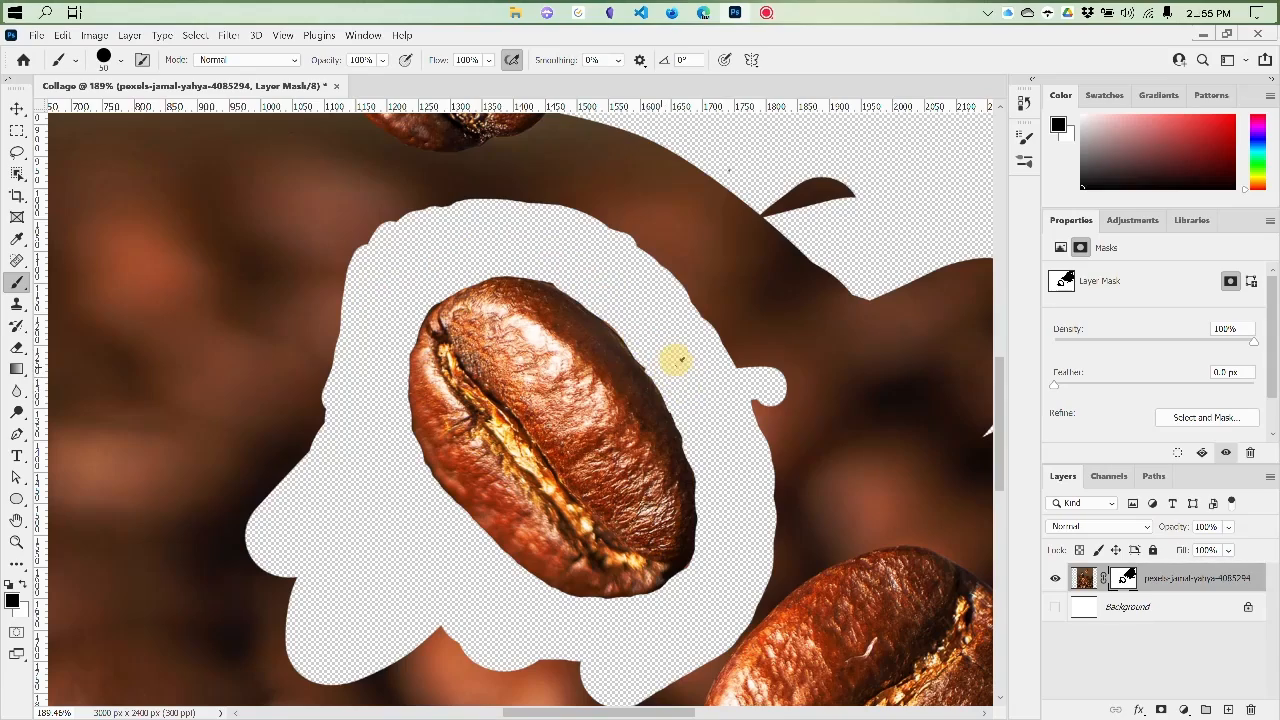
Enlarge the brush to 400 px and paint black over the photo's right side and bottom, including the lower beans
scroll(680, 358, "down", 5, "alt")
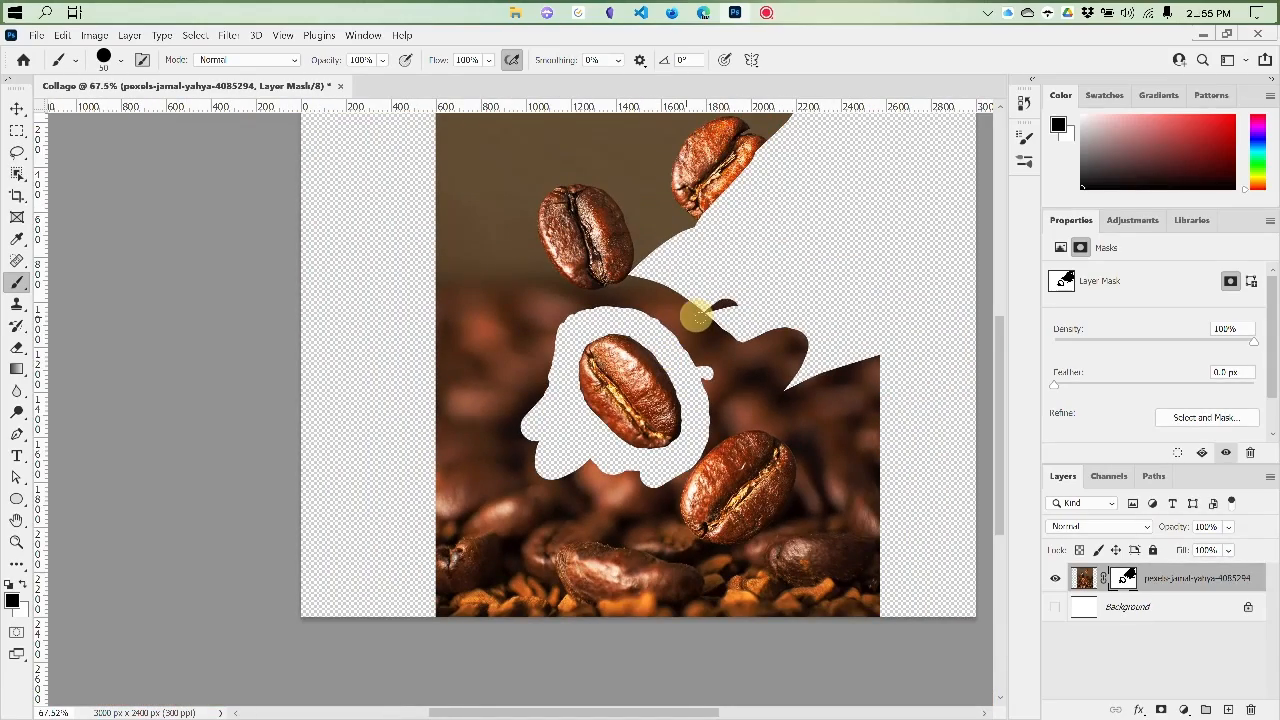
mouse_move(702, 309)
left_mouse_down()
mouse_move(706, 337)
mouse_move(706, 246)
mouse_move(731, 337)
mouse_move(735, 314)
left_mouse_up()
key("x")
key("]")
key("]")
key("]")
key("]")
key("]")
key("]")
key("]")
key("]")
key("]")
key("]")
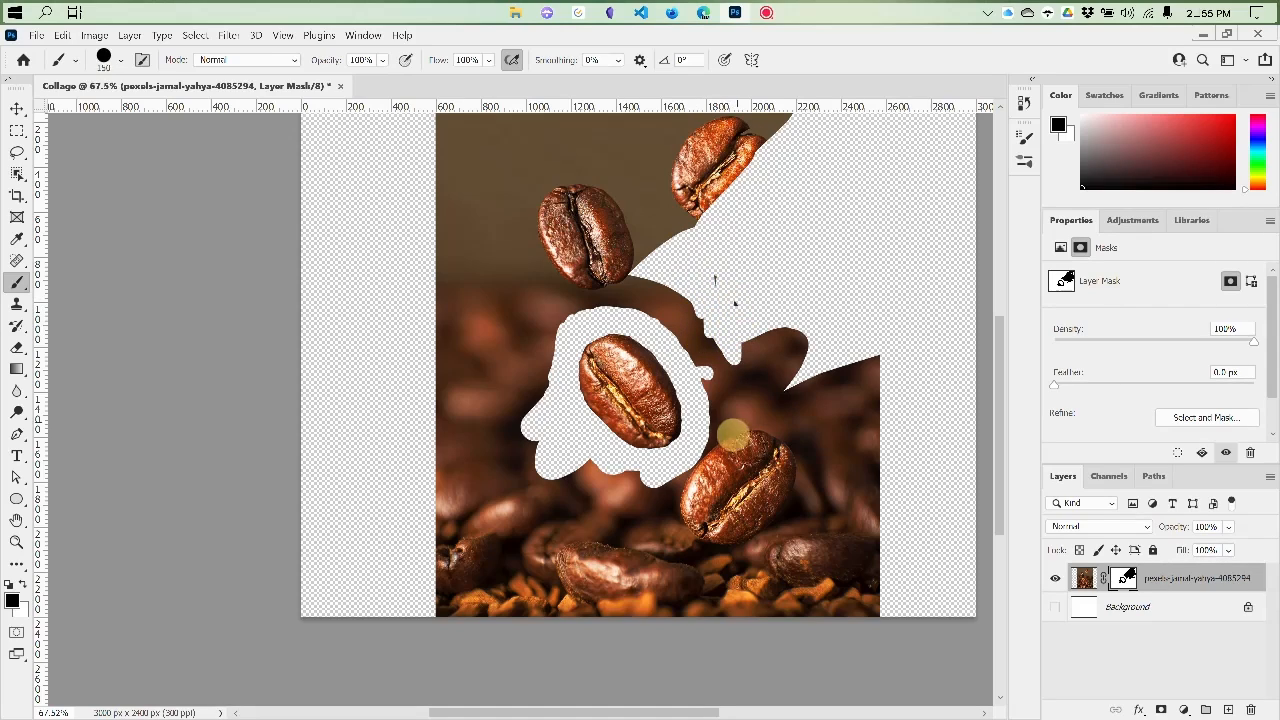
key("]")
key("]")
mouse_move(718, 368)
left_mouse_down()
mouse_move(733, 440)
mouse_move(800, 430)
mouse_move(861, 477)
mouse_move(860, 603)
left_mouse_up()
mouse_move(637, 540)
left_mouse_down()
mouse_move(605, 500)
mouse_move(800, 570)
mouse_move(565, 575)
mouse_move(724, 590)
left_mouse_up()
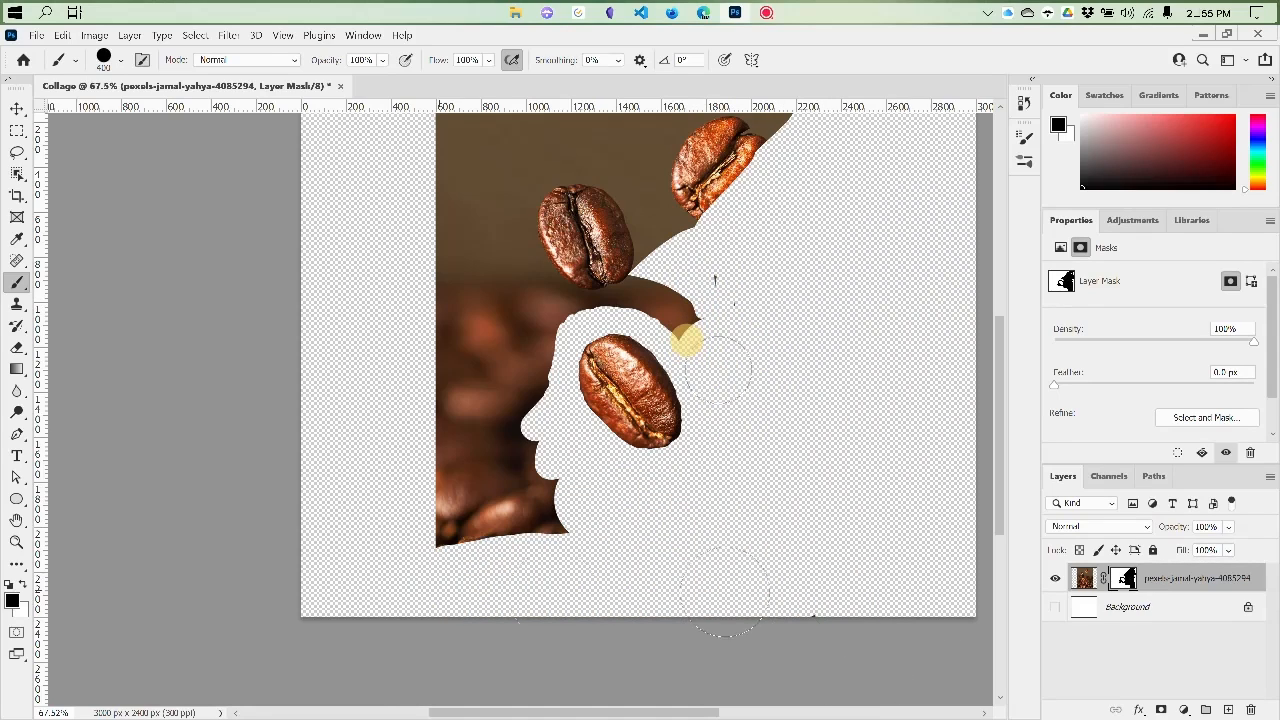
Paint black over the remaining left and upper areas of the photo, leaving only the middle bean unmasked
mouse_move(575, 592)
left_mouse_down()
mouse_move(410, 280)
mouse_move(400, 150)
mouse_move(800, 140)
mouse_move(620, 215)
mouse_move(450, 180)
mouse_move(628, 214)
left_mouse_up()
mouse_move(708, 300)
left_mouse_down()
mouse_move(606, 275)
mouse_move(459, 292)
left_mouse_up()
left_click_drag(540, 257, 497, 393)
left_click_drag(486, 260, 880, 223)
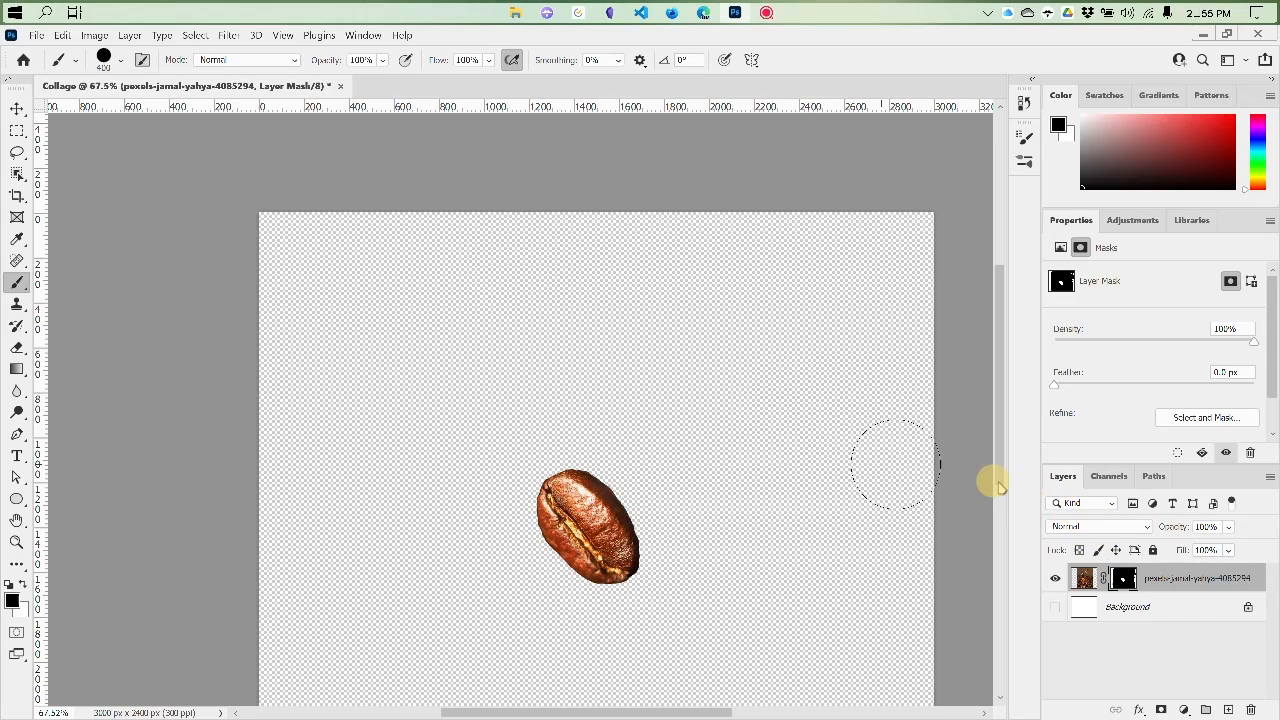
Move the isolated bean up and left on the canvas with the Move tool
left_click(17, 107)
left_click_drag(643, 525, 497, 462)
left_click_drag(709, 437, 666, 389)
left_click_drag(504, 303, 467, 352)
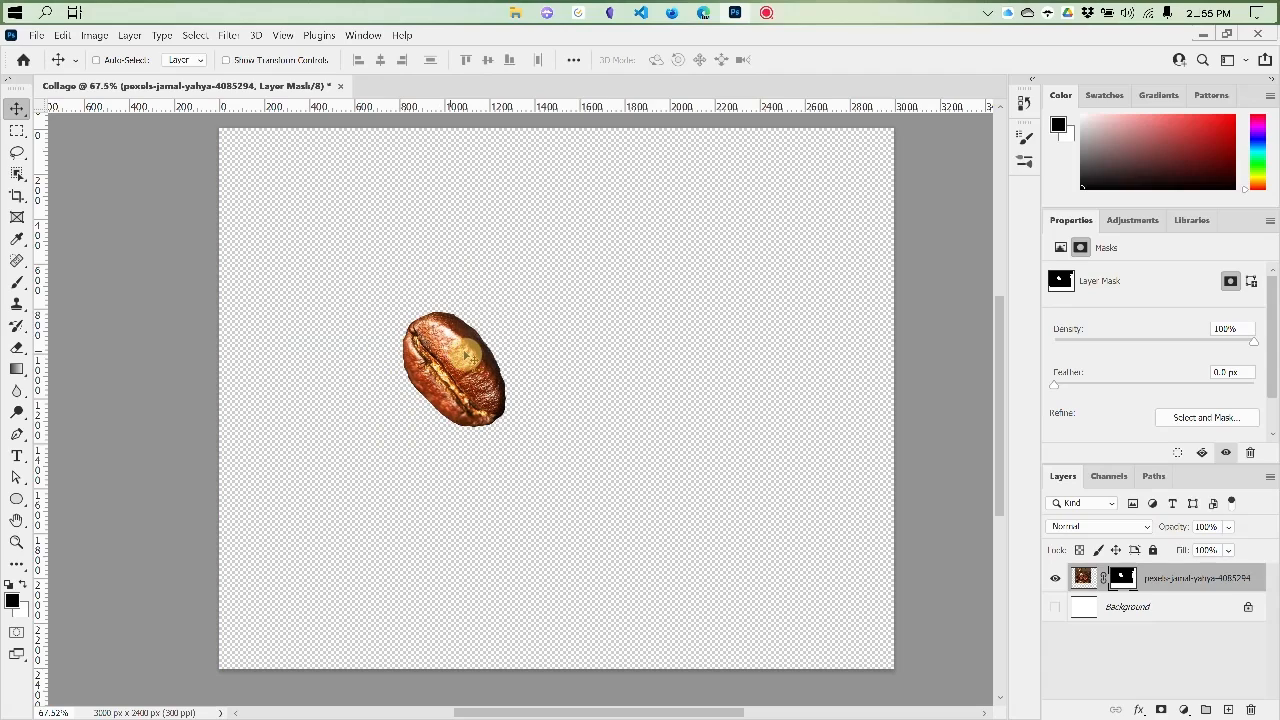